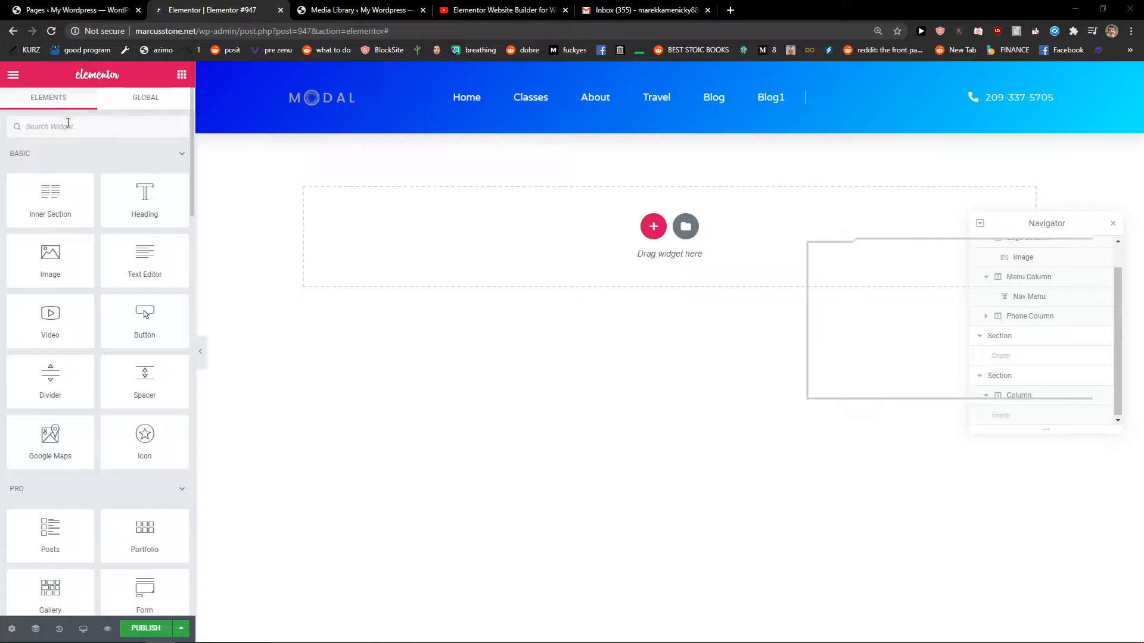
# - Add the basic Progress Bar widget to the empty page area and title it "Our progress"
pyautogui.write('pro')
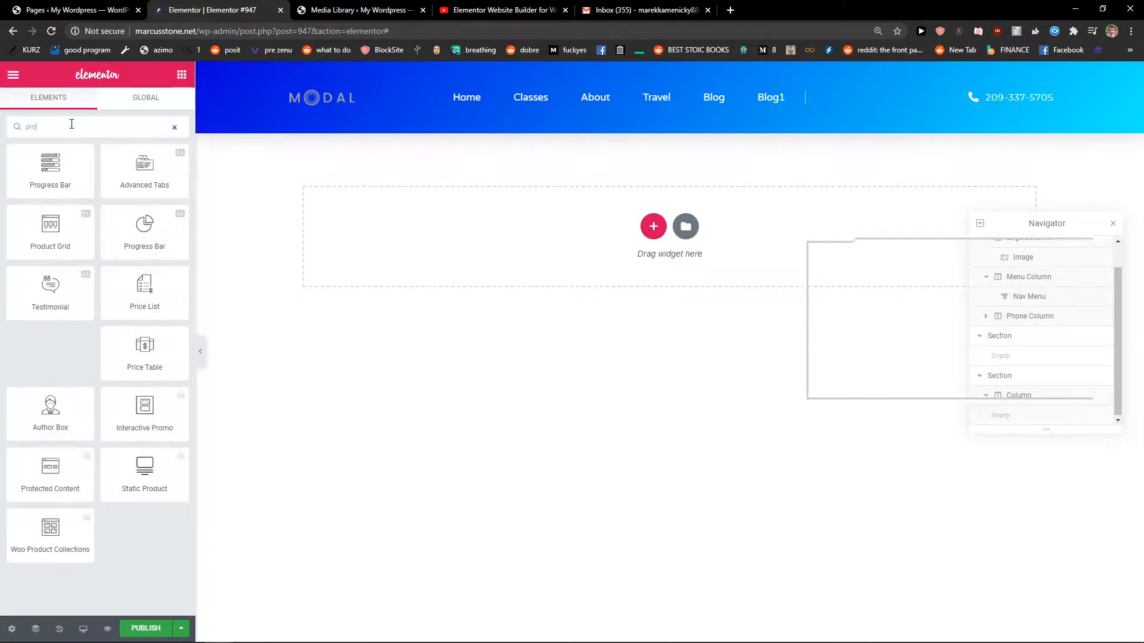
pyautogui.moveTo(49, 173); pyautogui.dragTo(516, 245)
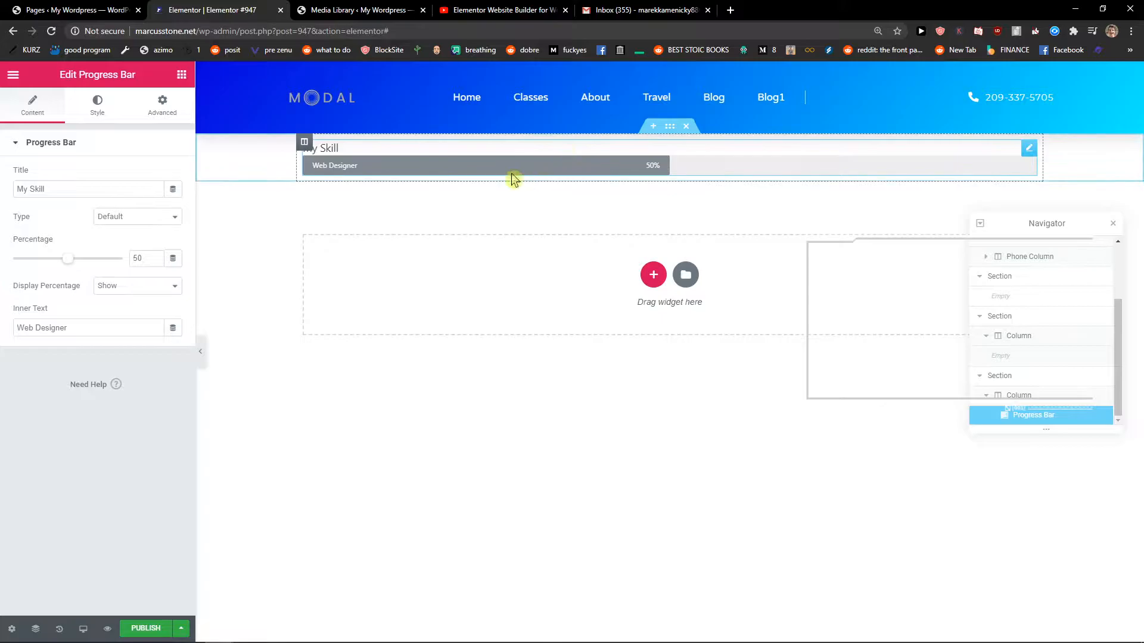
pyautogui.click(82, 187)
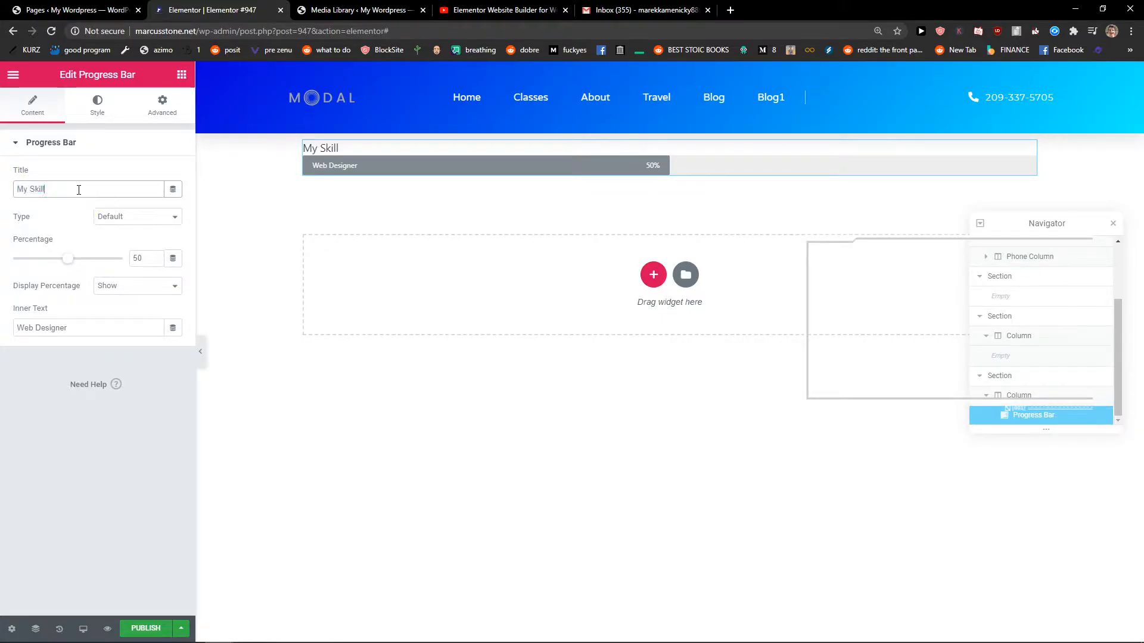
pyautogui.write('O')
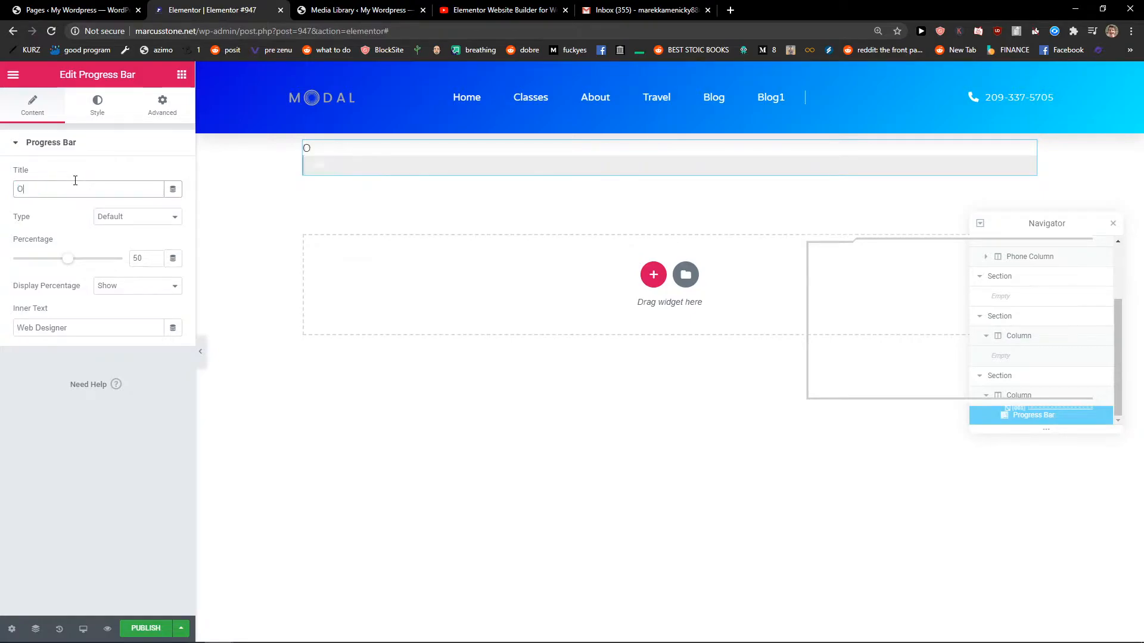
pyautogui.write('ur progress')
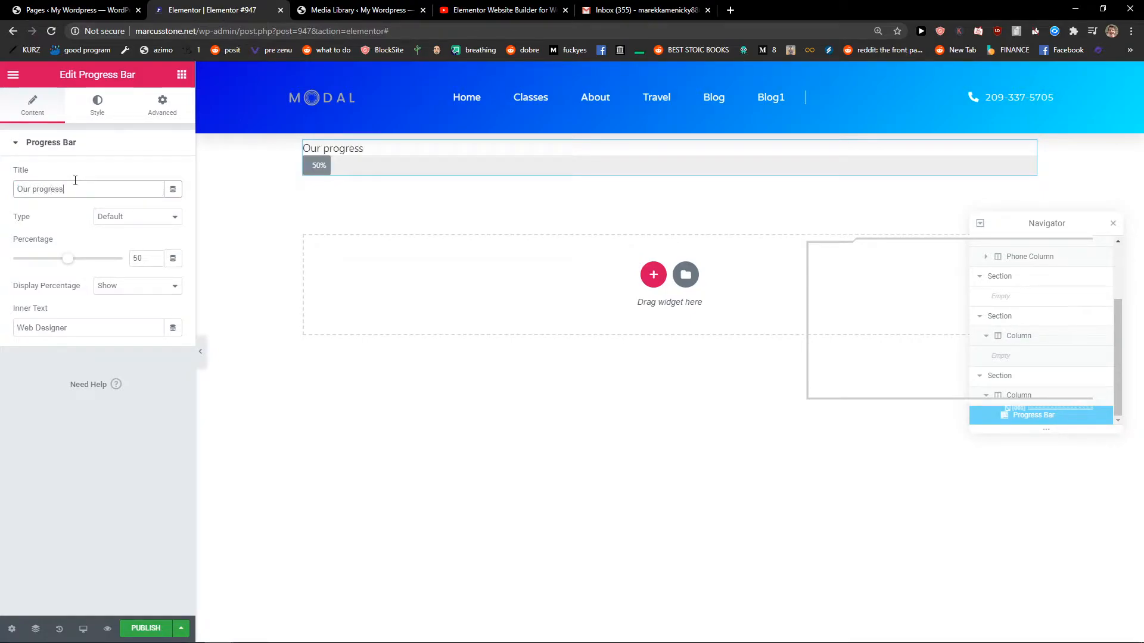
# - Set the progress bar's type to Success and its percentage to 75
pyautogui.click(117, 218)
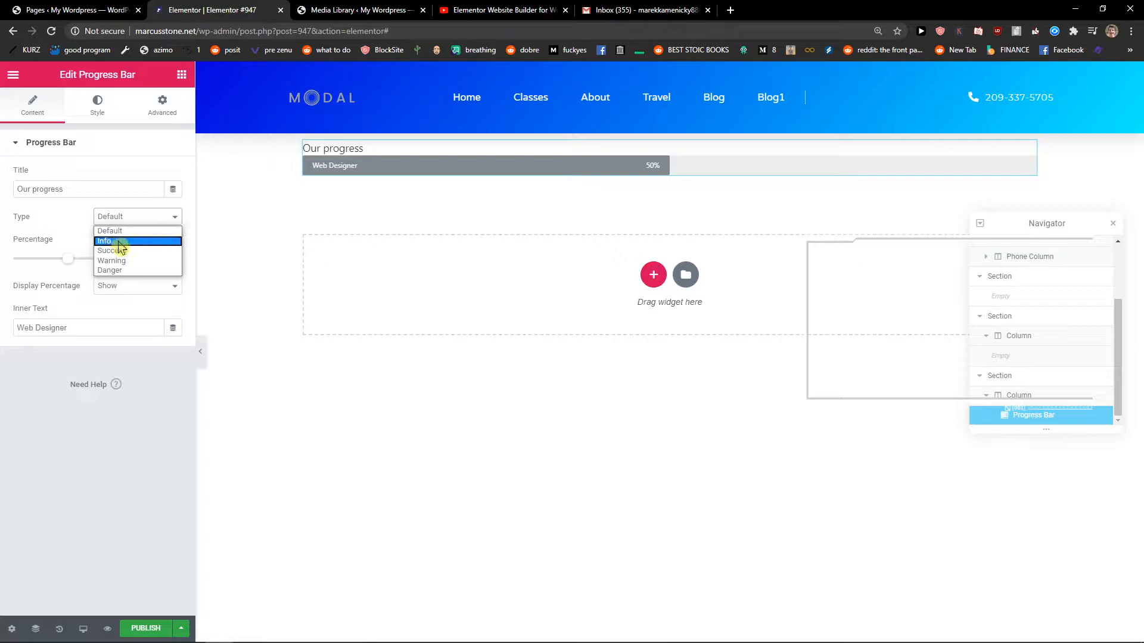
pyautogui.click(120, 241)
pyautogui.click(126, 221)
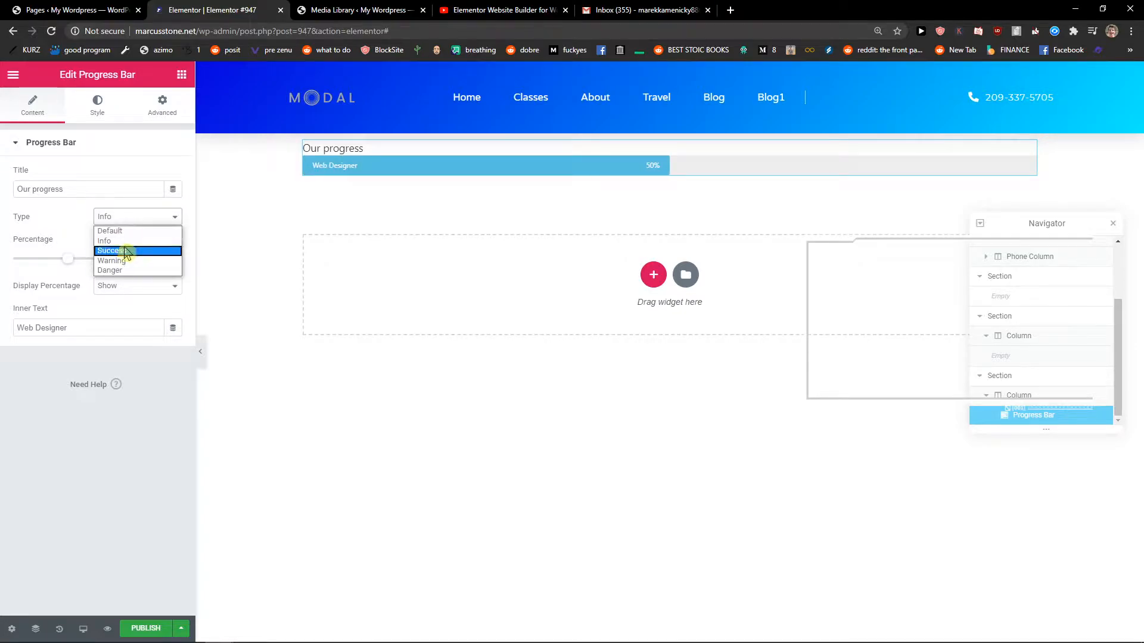
pyautogui.click(123, 251)
pyautogui.moveTo(67, 265); pyautogui.dragTo(89, 266)
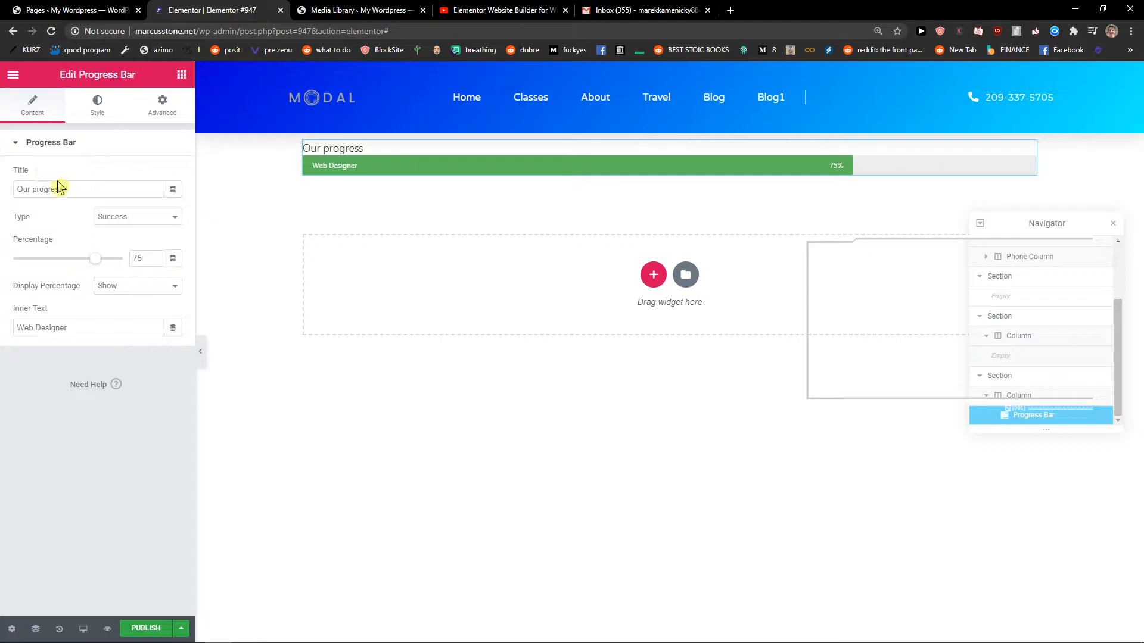
# - Try hiding the progress bar's percentage display, restoring it to Show
pyautogui.click(121, 285)
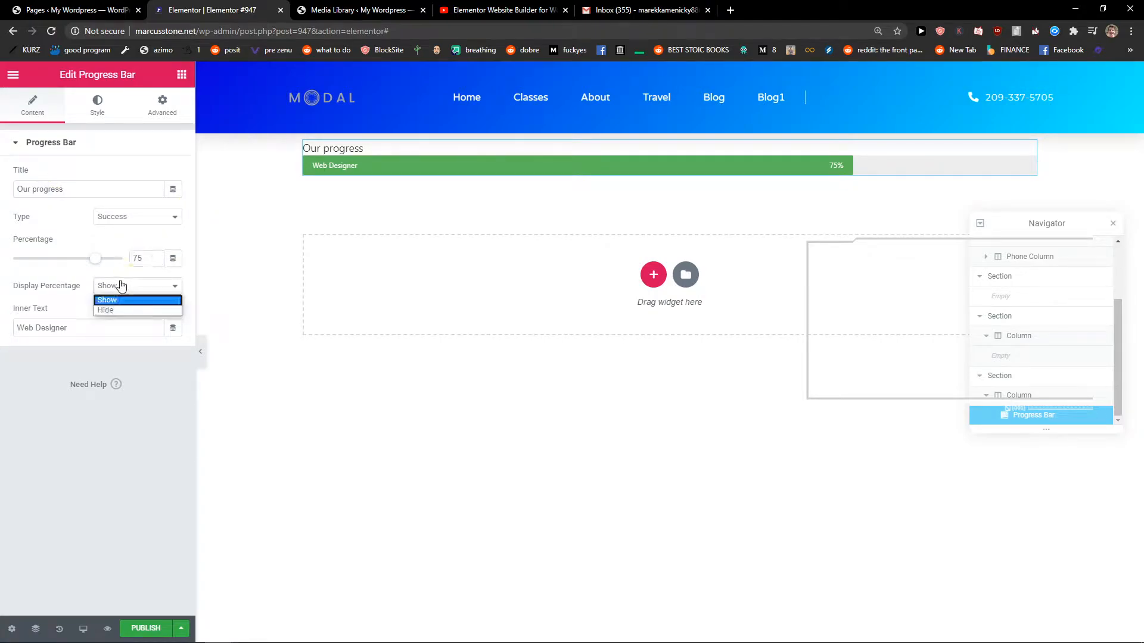
pyautogui.click(111, 309)
pyautogui.click(115, 289)
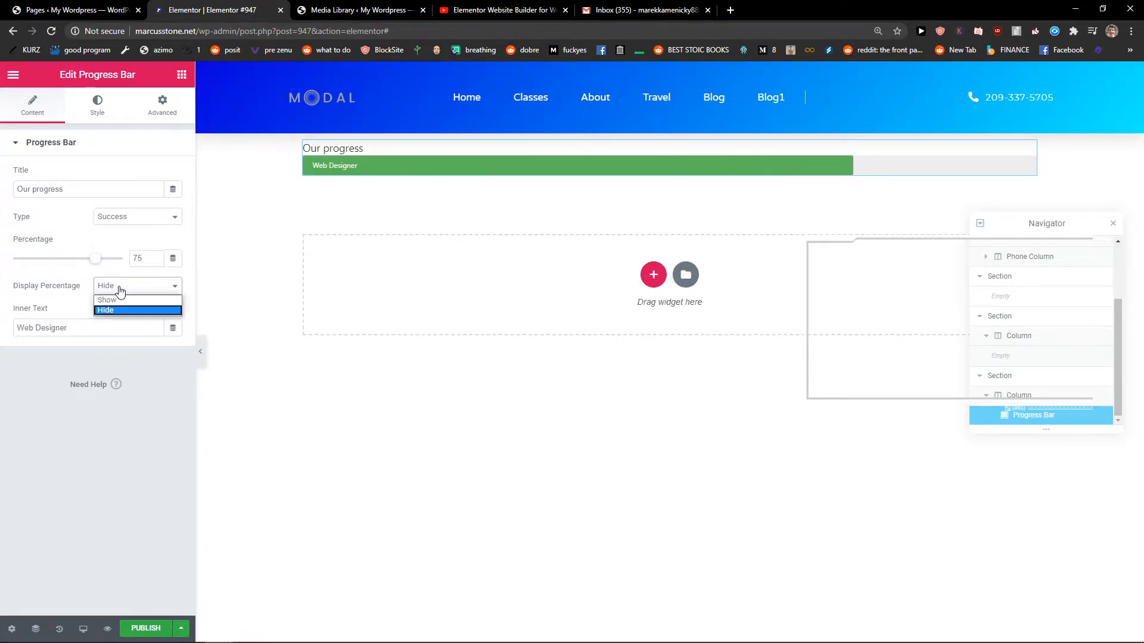
pyautogui.click(121, 302)
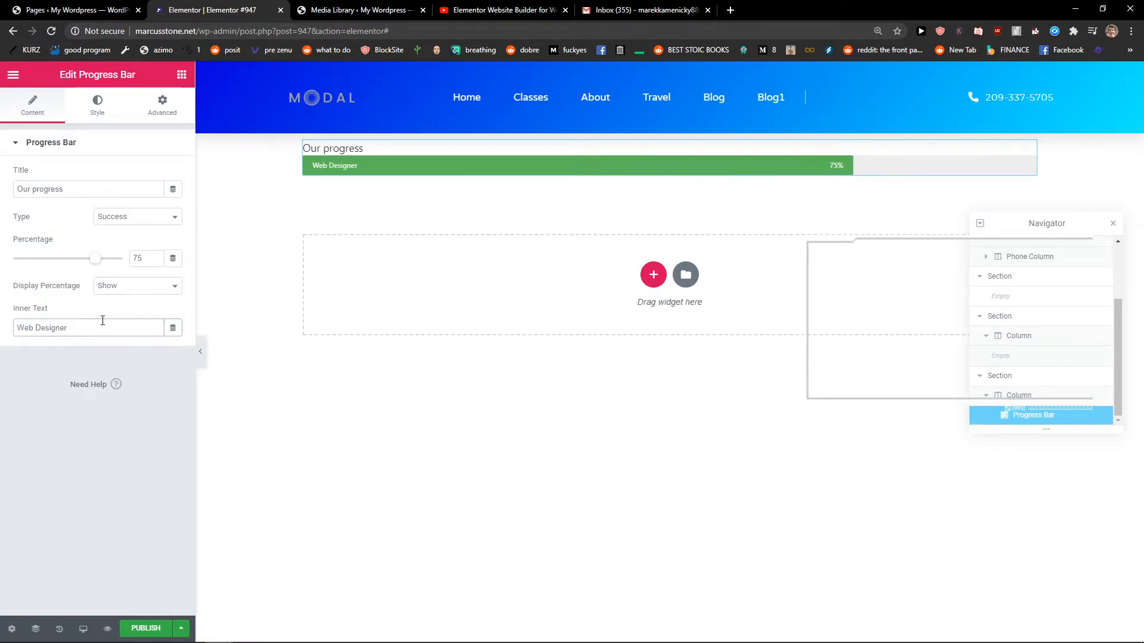
pyautogui.click(95, 107)
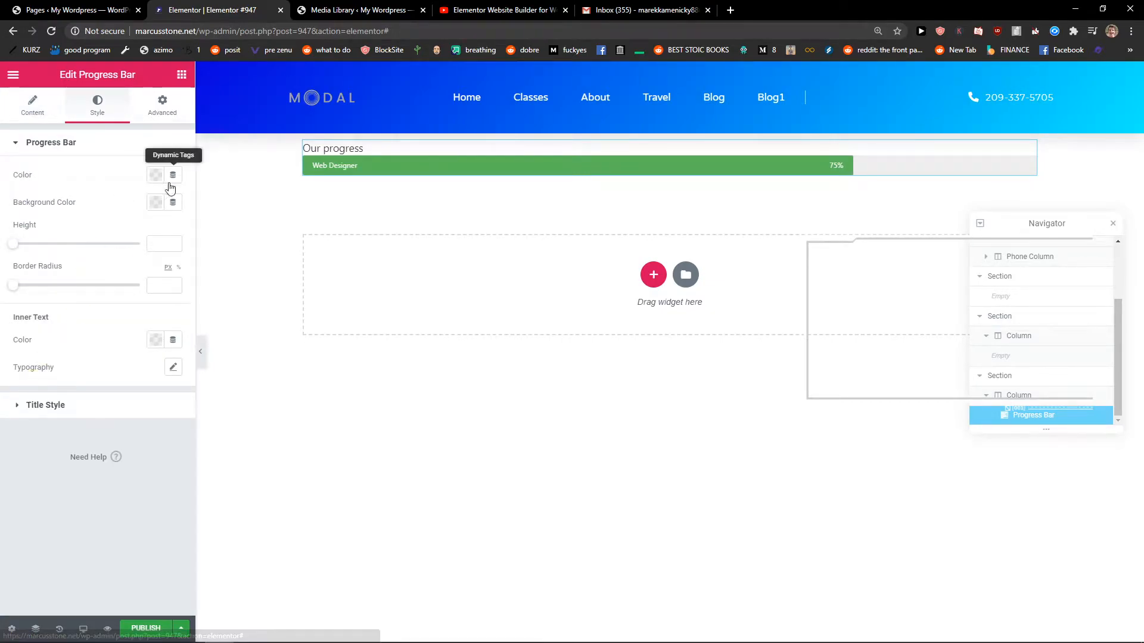
pyautogui.click(149, 122)
pyautogui.scroll(-1, 95, 162)
pyautogui.scroll(-1, 95, 163)
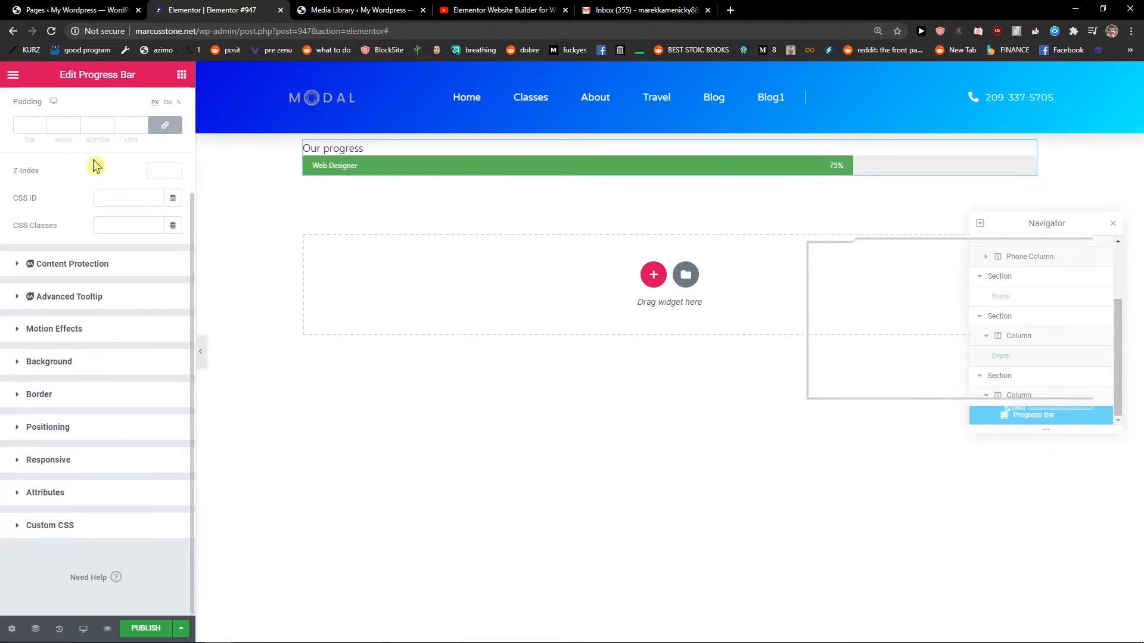
pyautogui.scroll(2, 51, 214)
pyautogui.click(33, 113)
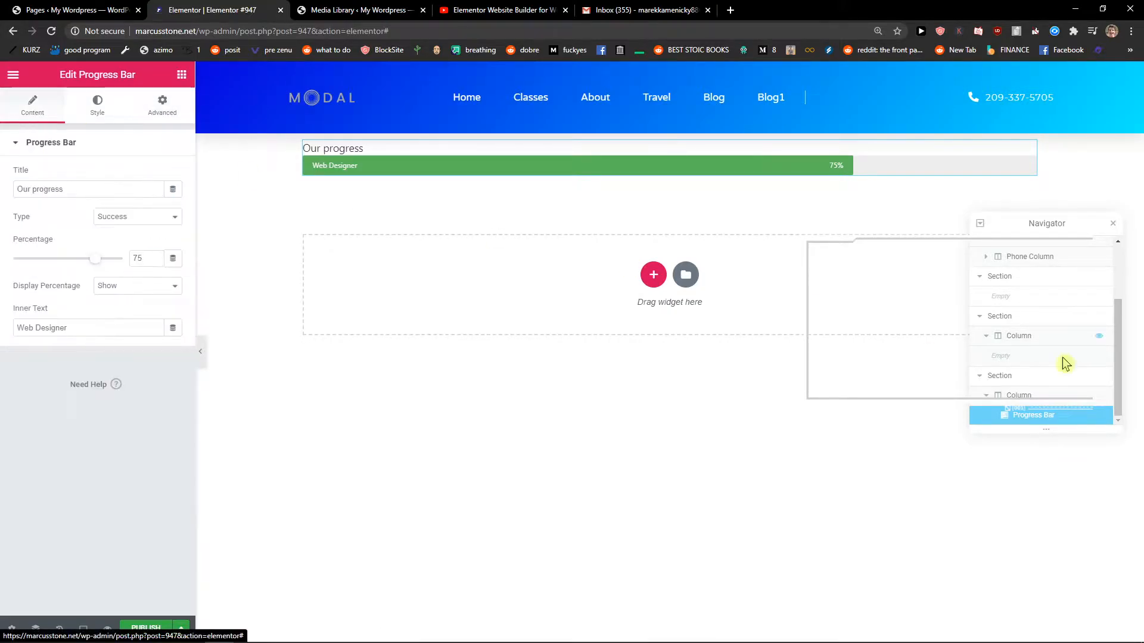
# - Copy the progress bar into a new single-column section below it and clear the copy's title
pyautogui.rightClick(689, 149)
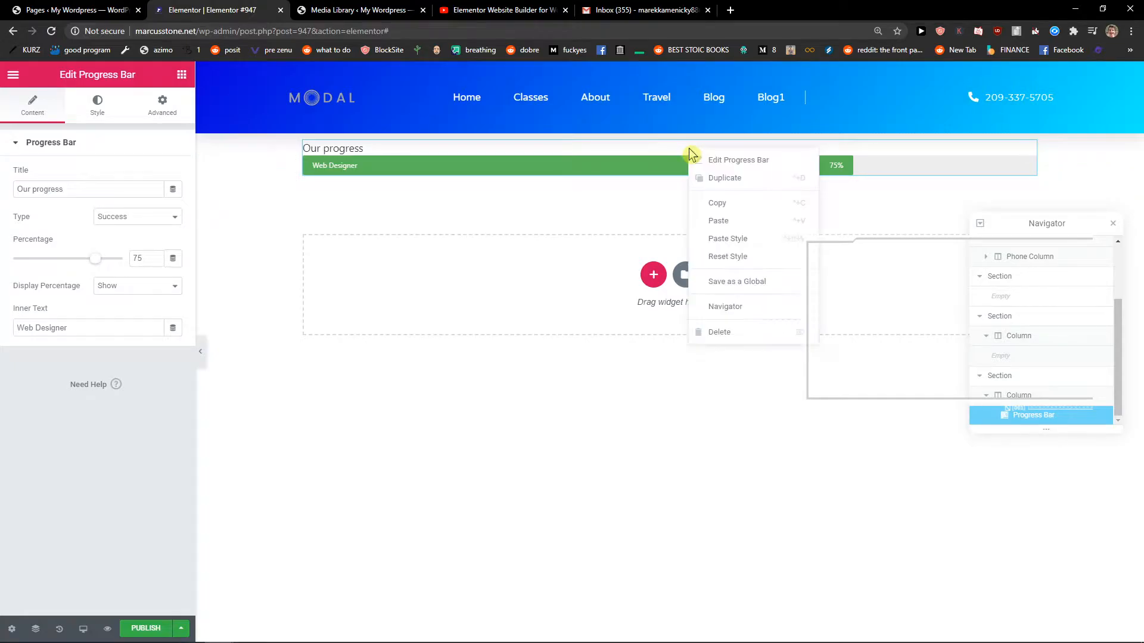
pyautogui.click(731, 213)
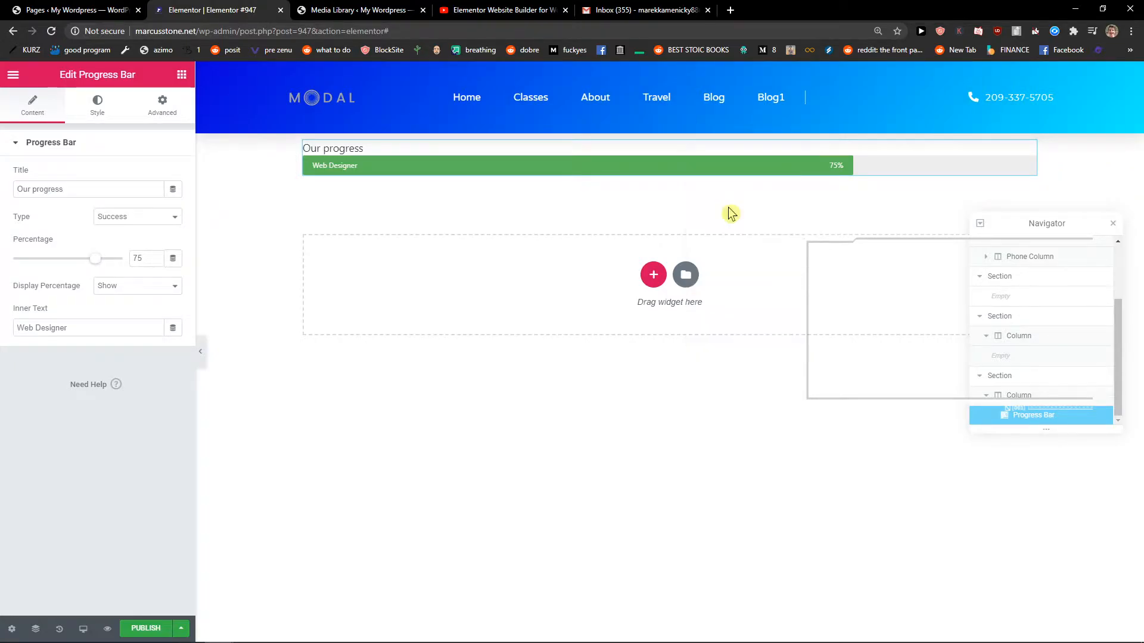
pyautogui.rightClick(658, 226)
pyautogui.click(587, 296)
pyautogui.click(653, 274)
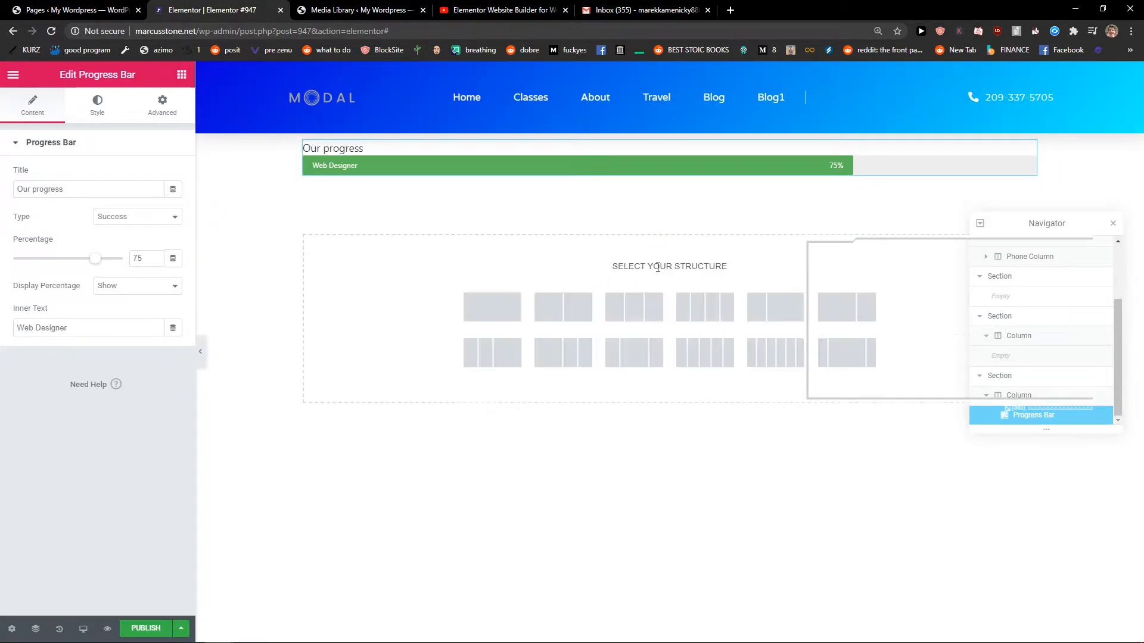
pyautogui.click(523, 306)
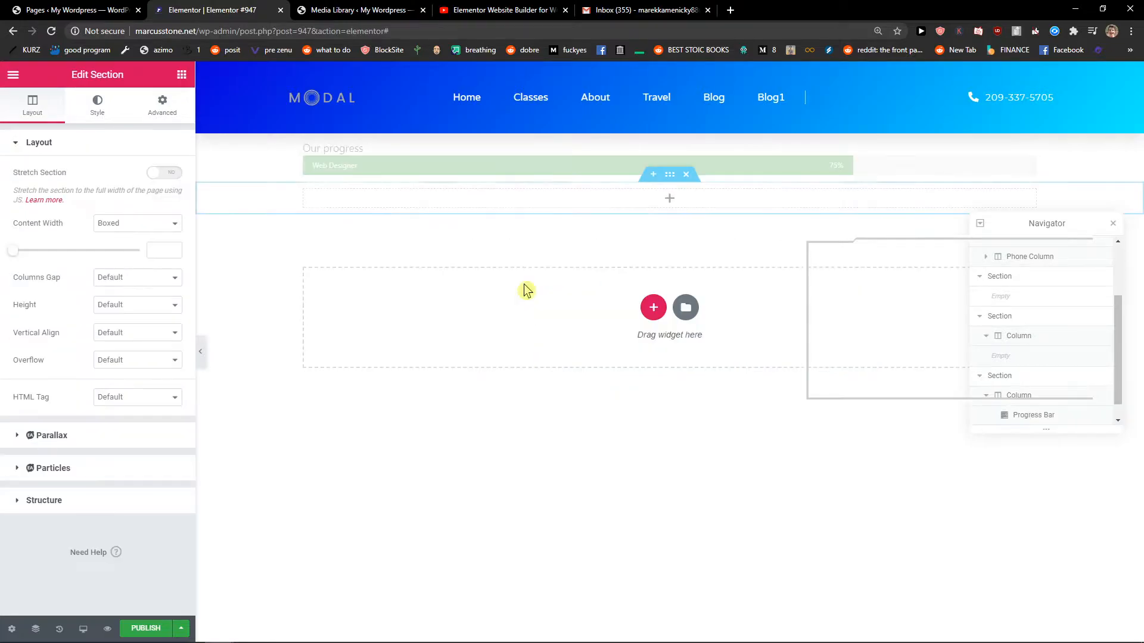
pyautogui.rightClick(675, 197)
pyautogui.click(703, 295)
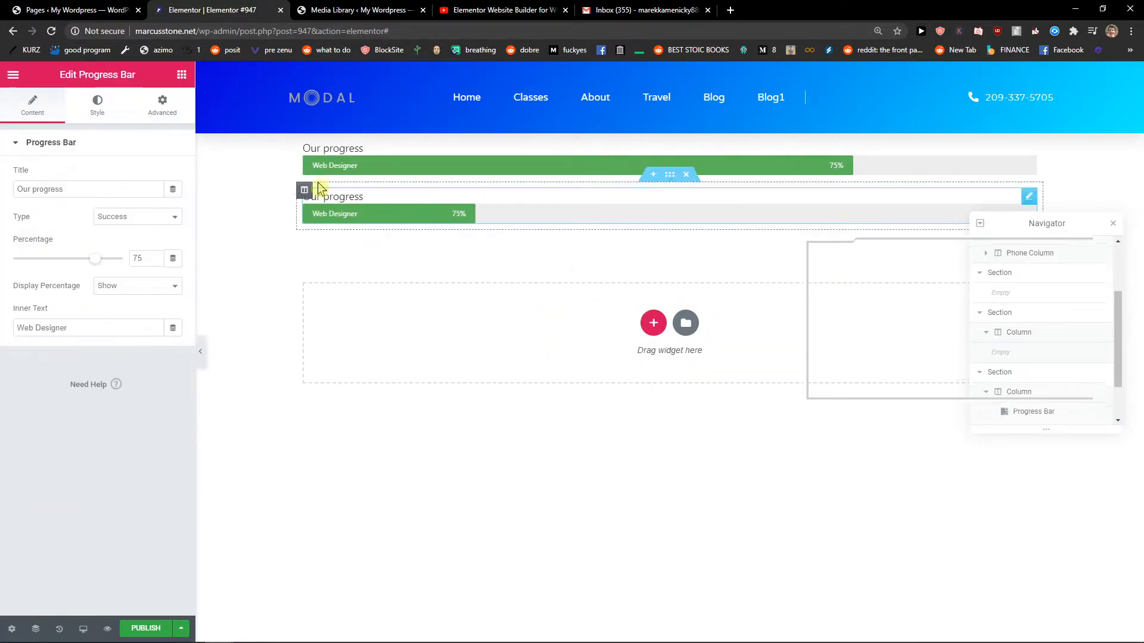
pyautogui.tripleClick(89, 182)
pyautogui.press('BackSpace')
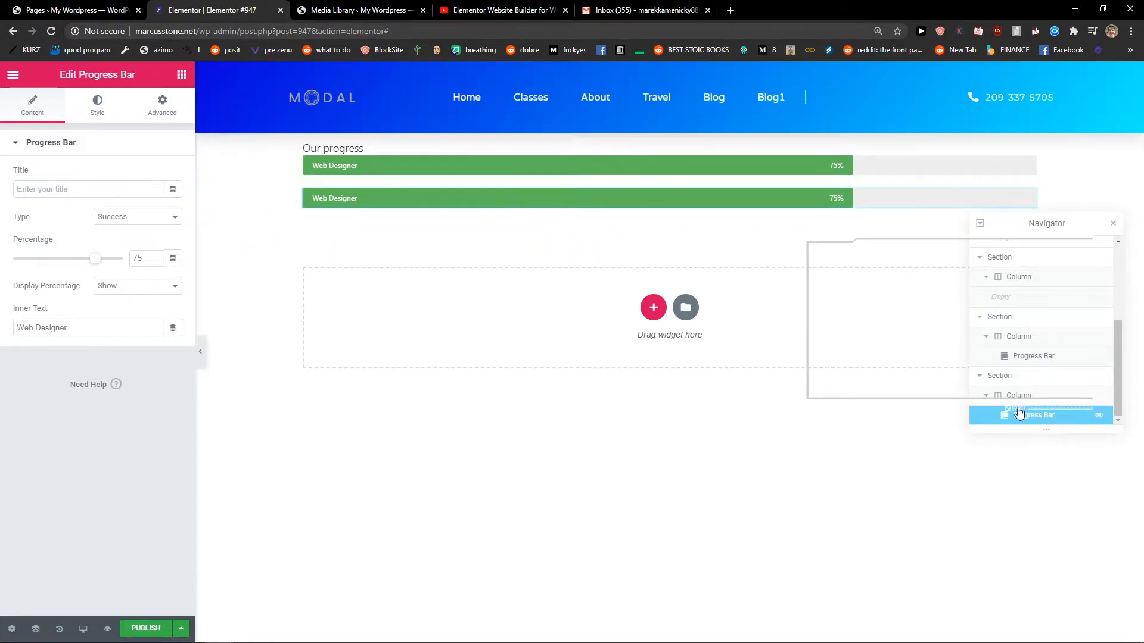
# - Move the untitled progress bar out of its own section into the column that holds the "Our progress" bar
pyautogui.moveTo(1013, 419); pyautogui.dragTo(1007, 395)
pyautogui.moveTo(1017, 397)
pyautogui.mouseDown()
pyautogui.moveTo(1030, 369)
pyautogui.moveTo(1019, 419)
pyautogui.moveTo(1030, 371)
pyautogui.moveTo(998, 414)
pyautogui.moveTo(1036, 322)
pyautogui.moveTo(1028, 378)
pyautogui.mouseUp()
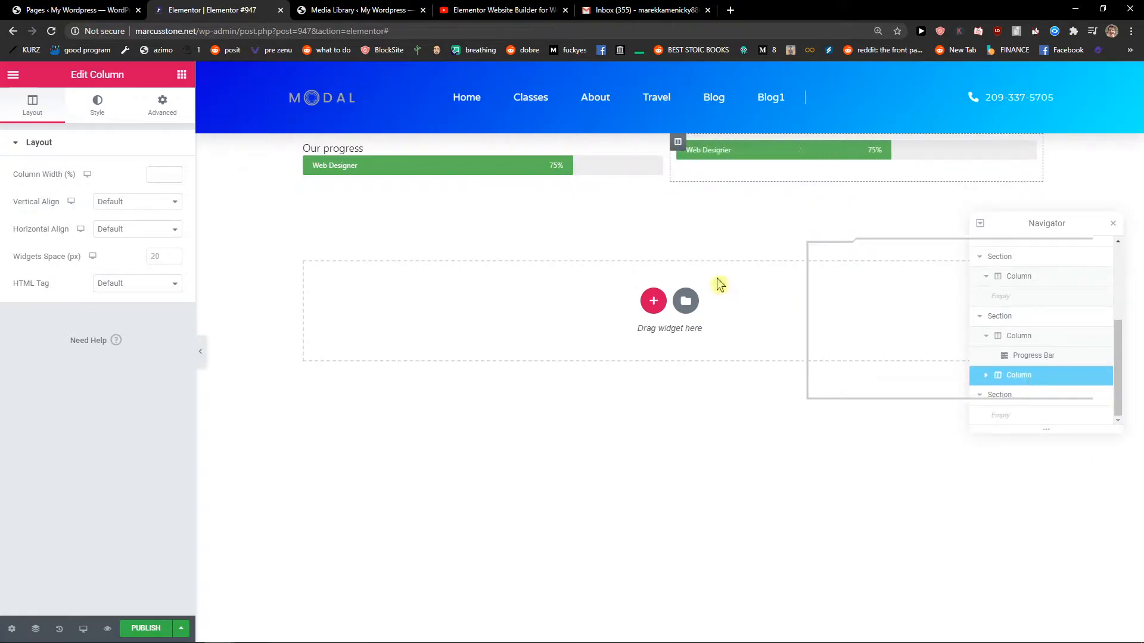
pyautogui.click(986, 380)
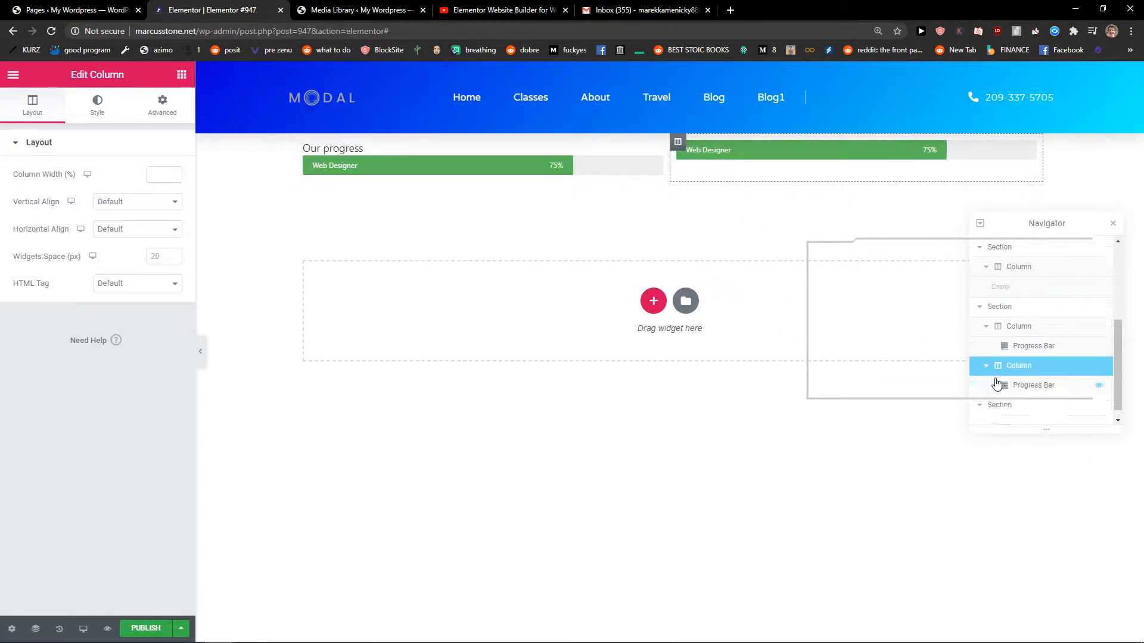
pyautogui.click(1018, 384)
pyautogui.click(1026, 383)
pyautogui.moveTo(1026, 383); pyautogui.dragTo(1019, 358)
pyautogui.click(1031, 375)
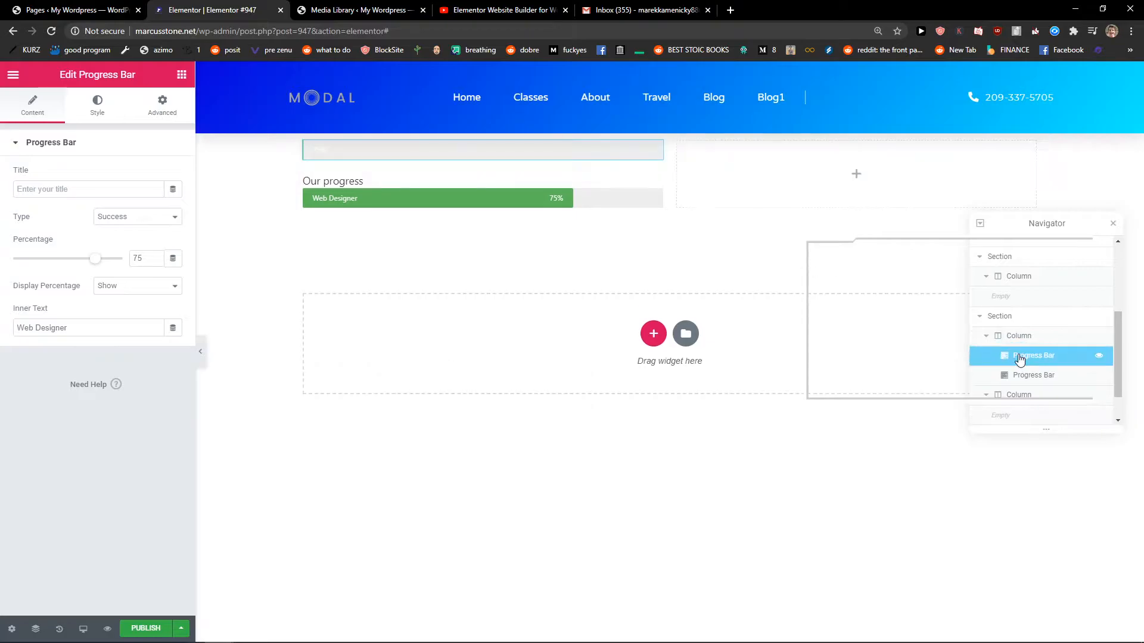
# - Delete the empty second column and place the "Our progress" bar above the untitled bar
pyautogui.click(1023, 395)
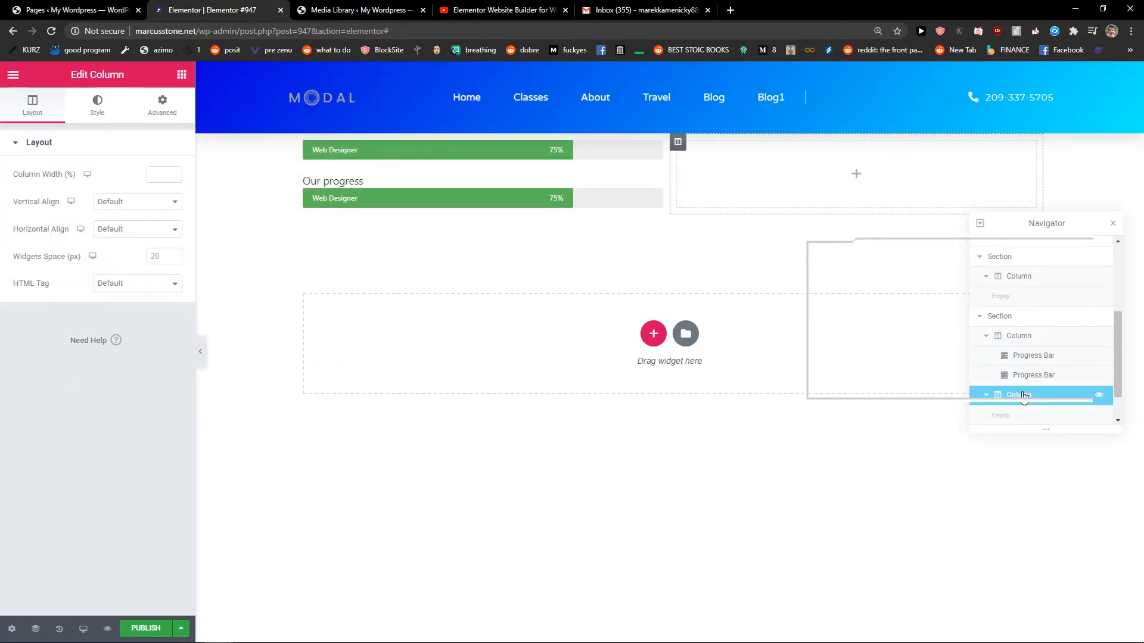
pyautogui.press('Delete')
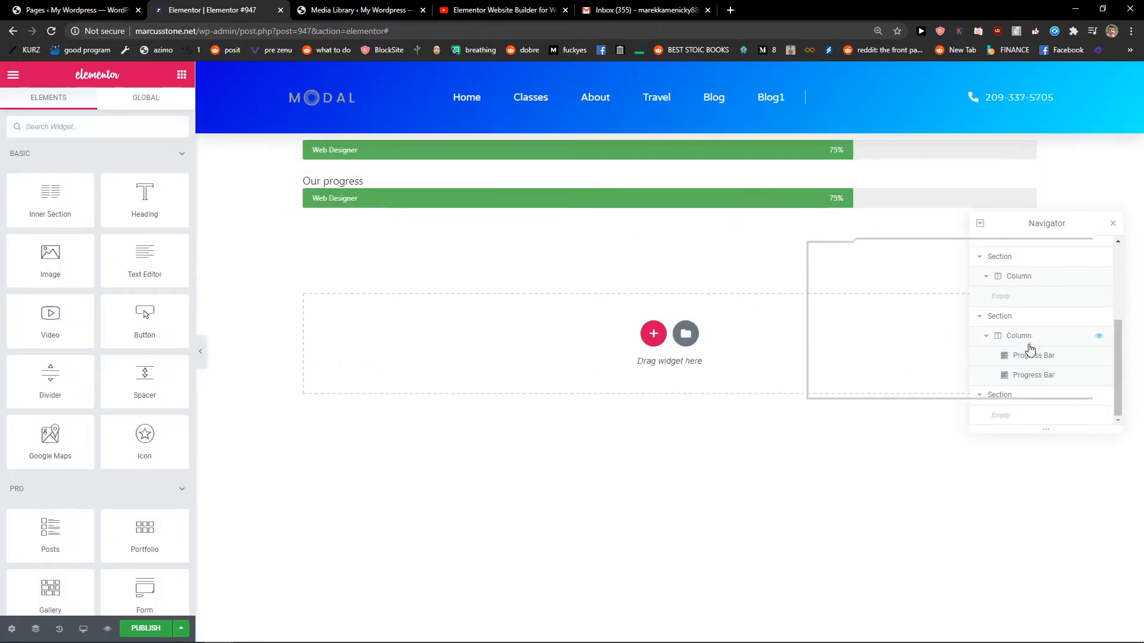
pyautogui.moveTo(1021, 374); pyautogui.dragTo(1036, 365)
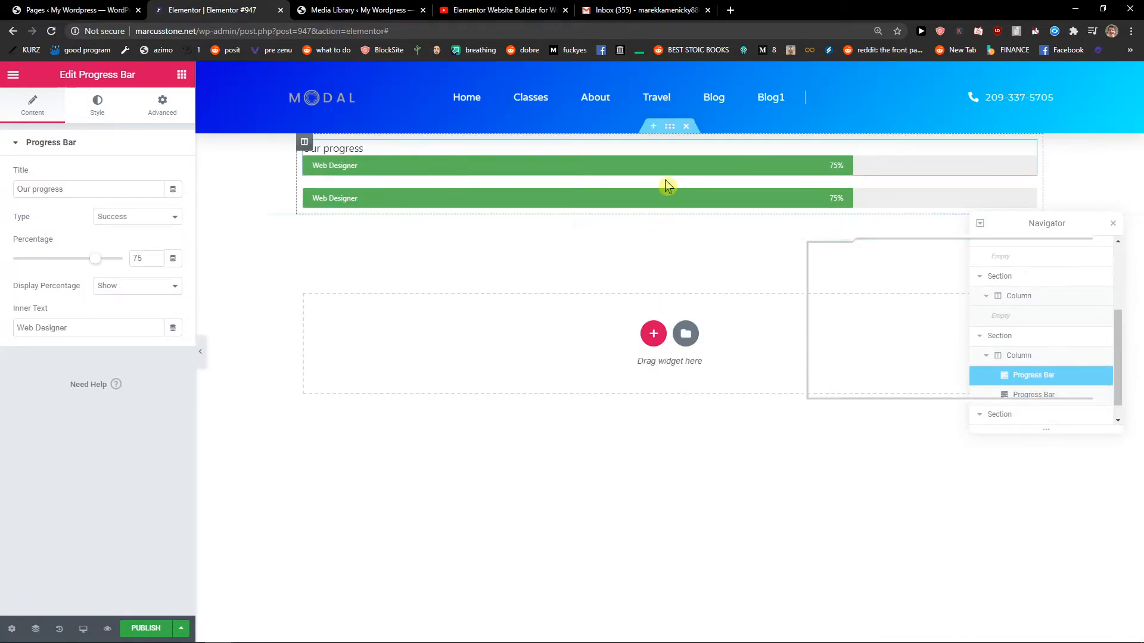
# - Set the percentage of the untitled lower progress bar to 50
pyautogui.click(662, 193)
pyautogui.click(163, 107)
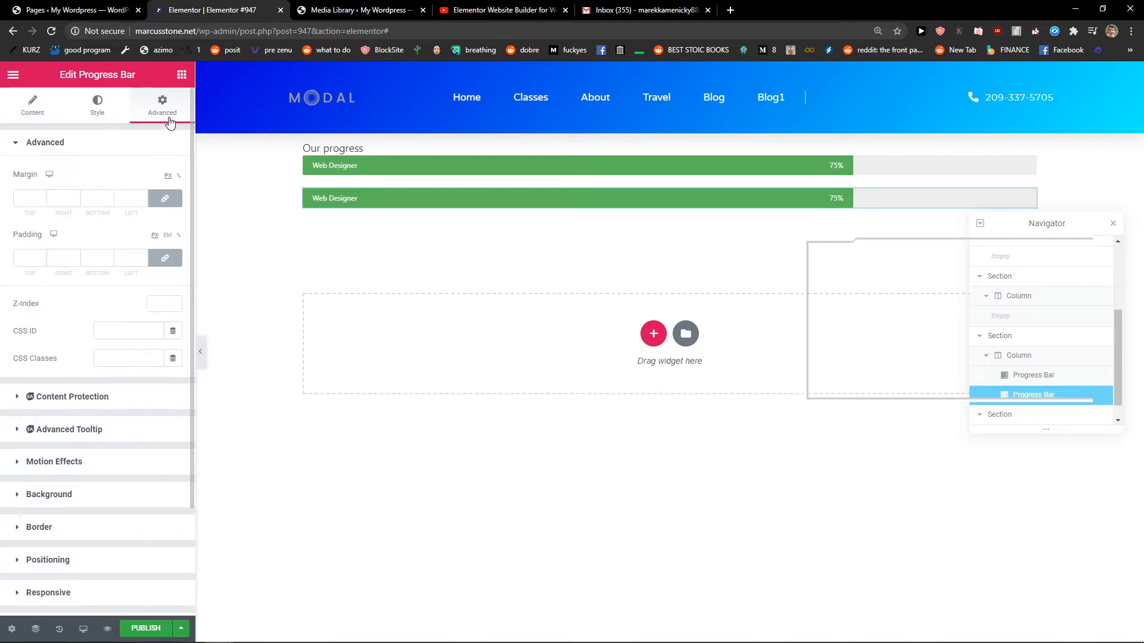
pyautogui.click(33, 106)
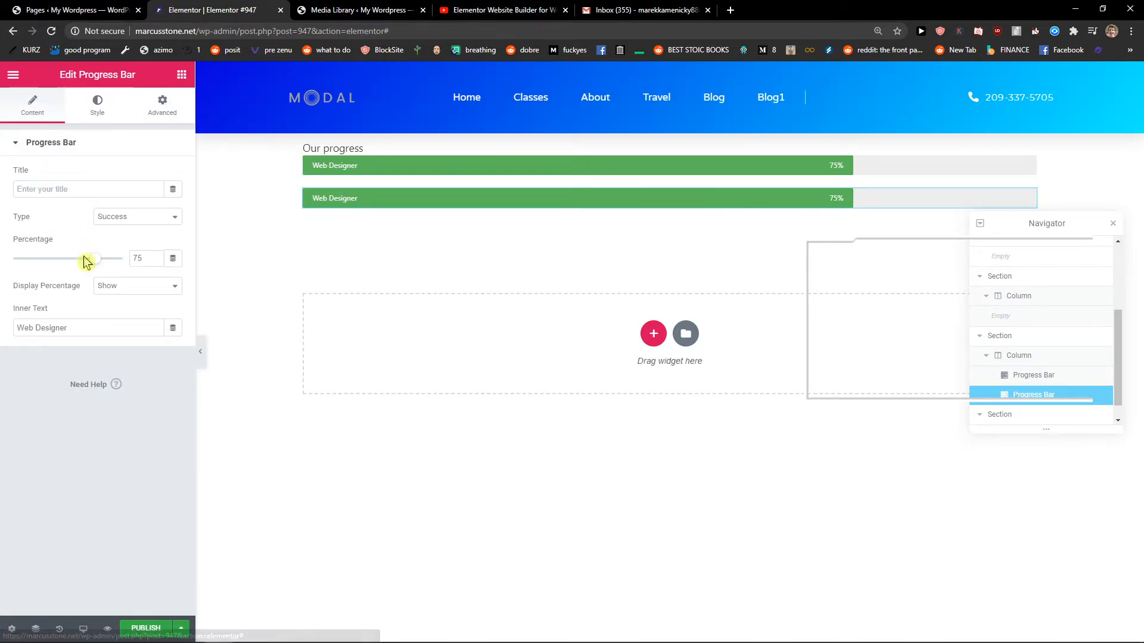
pyautogui.moveTo(100, 260); pyautogui.dragTo(69, 263)
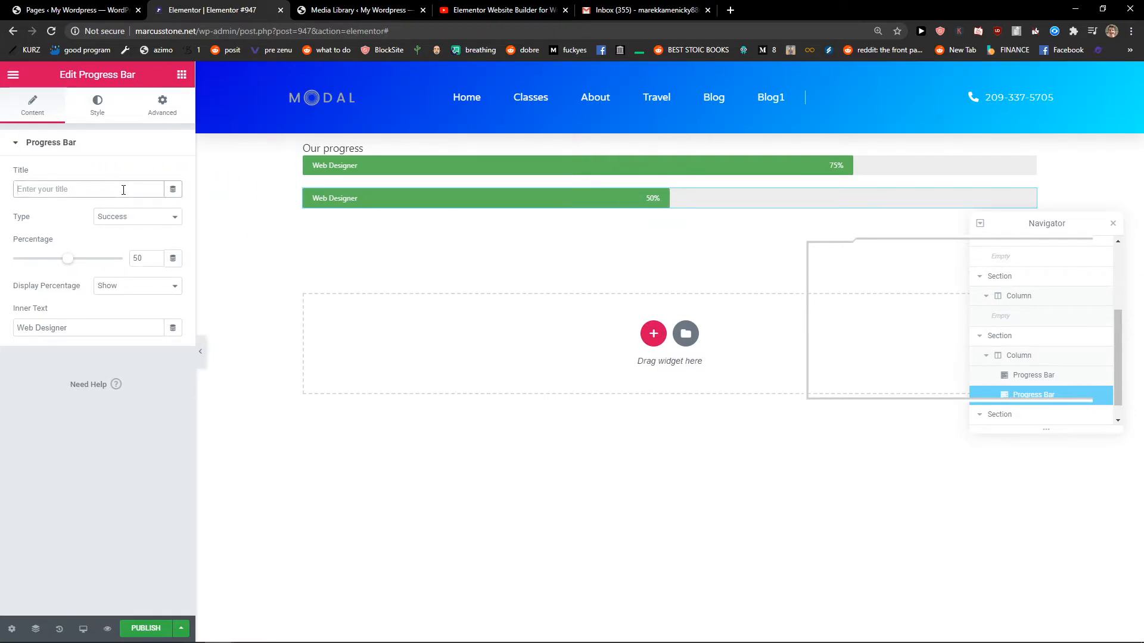
# - Change the lower progress bar's inner text to "Our Development"
pyautogui.tripleClick(55, 330)
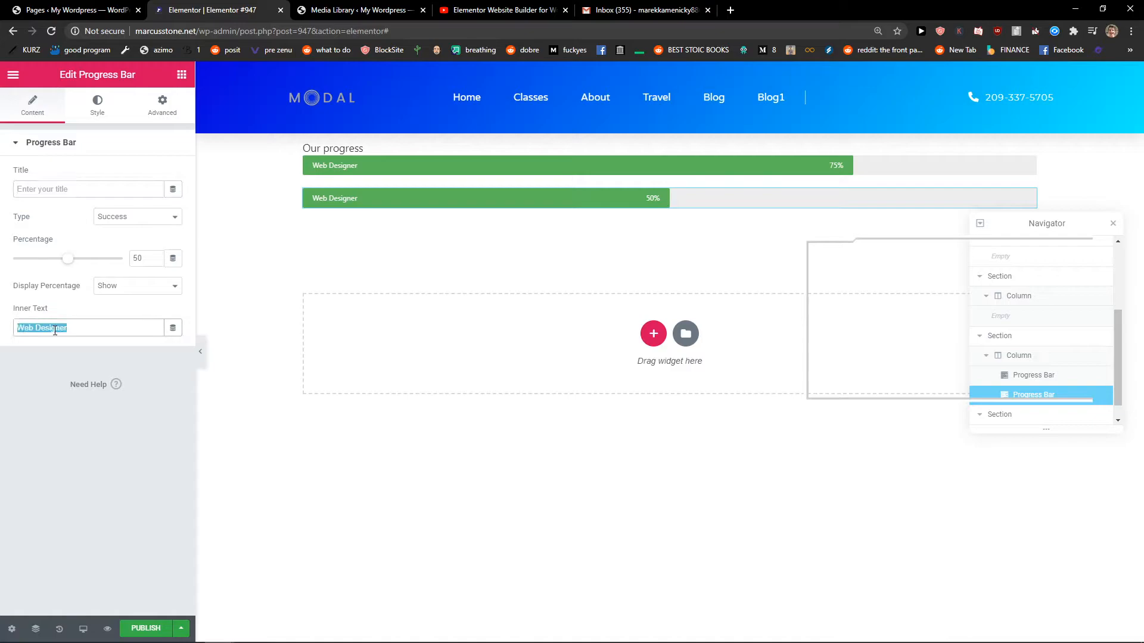
pyautogui.write('Our ')
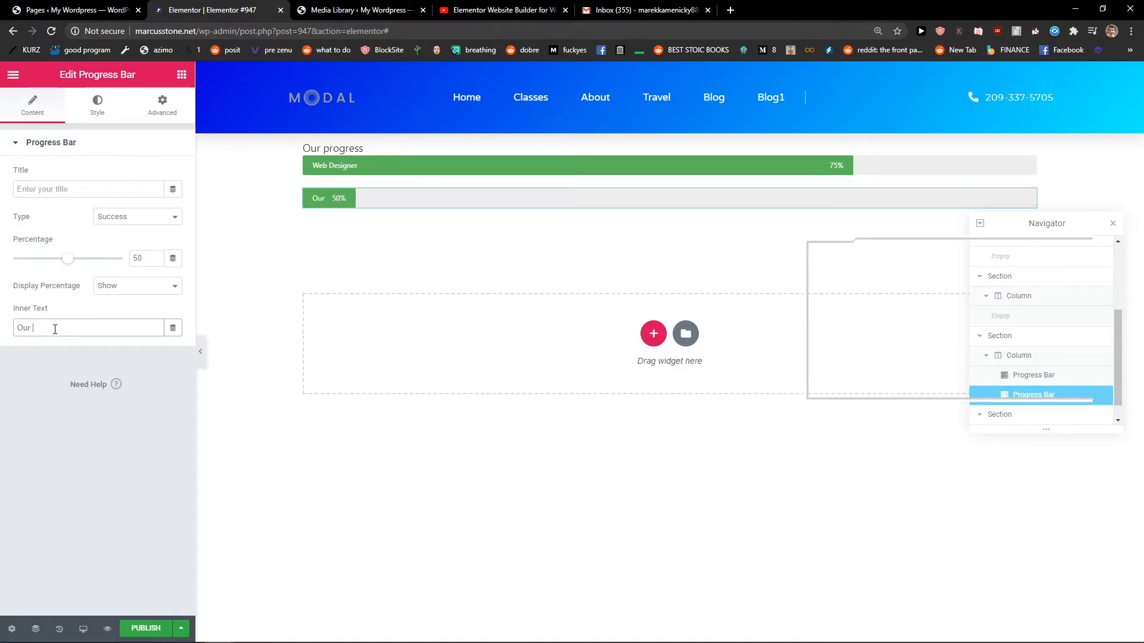
pyautogui.write('development')
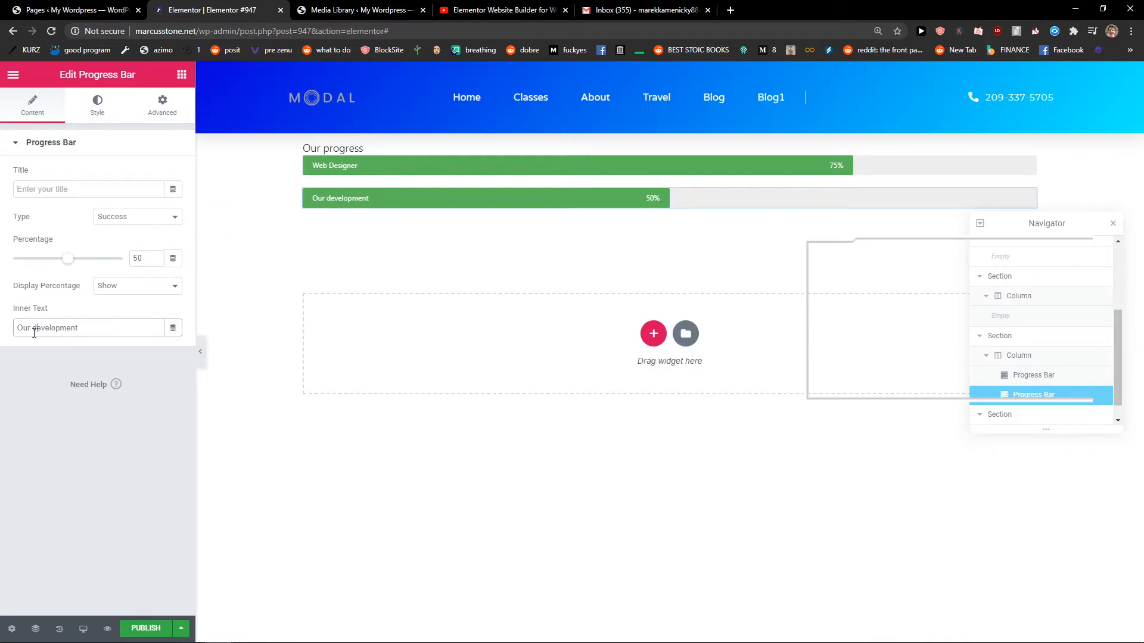
pyautogui.write('D')
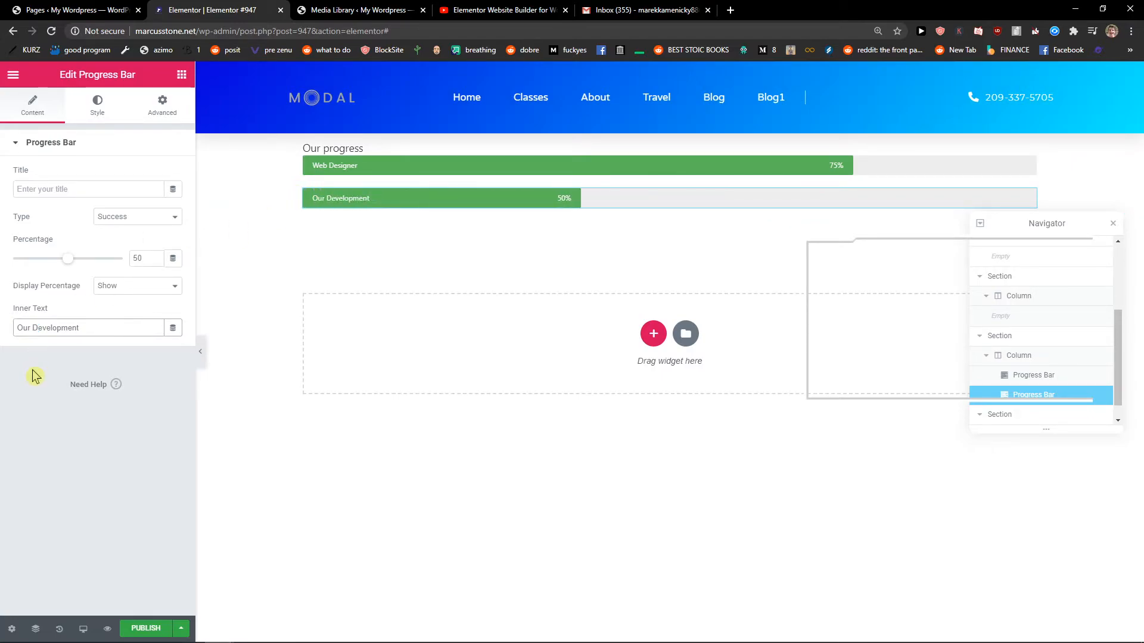
pyautogui.click(82, 118)
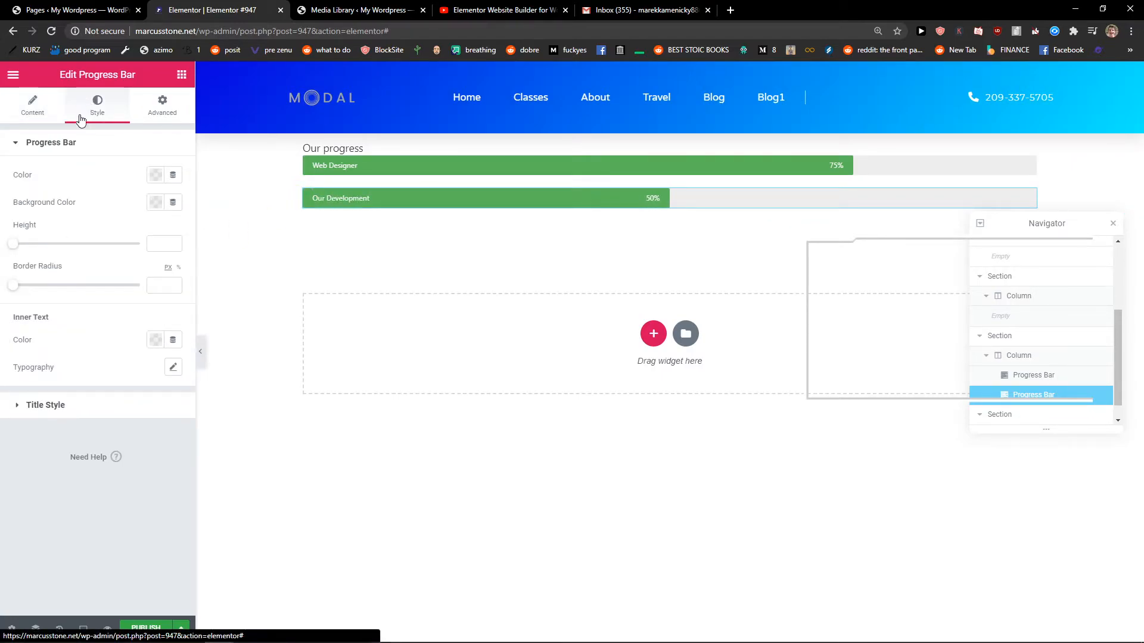
pyautogui.click(20, 406)
pyautogui.click(165, 108)
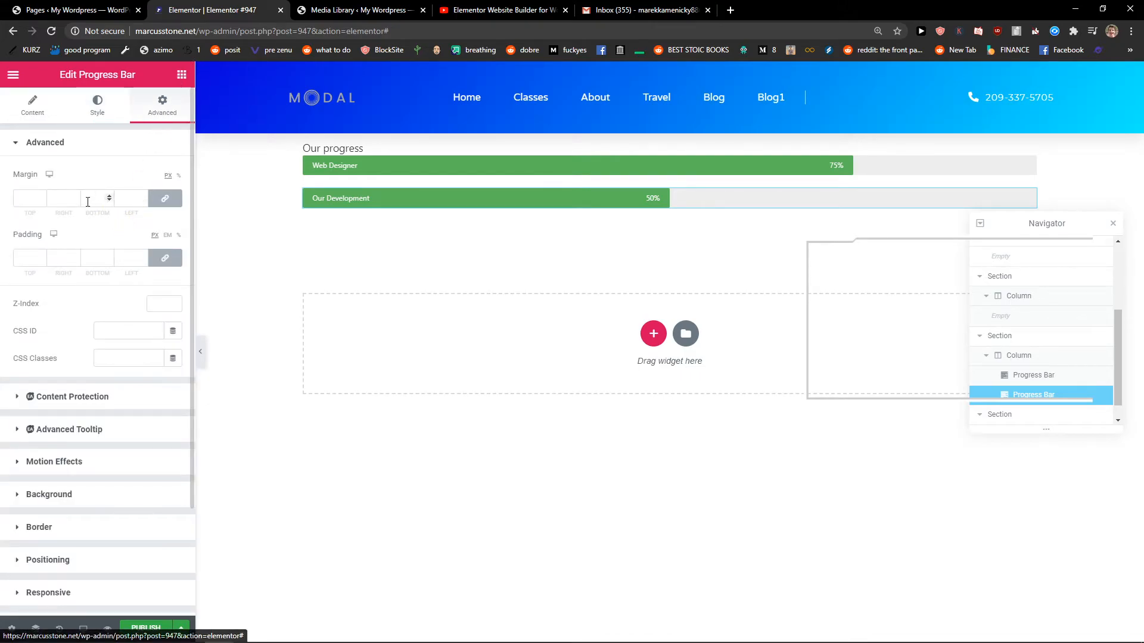
# - Try a linked margin of 2 px on all four sides of the lower progress bar
pyautogui.click(43, 197)
pyautogui.click(42, 200)
pyautogui.click(40, 201)
pyautogui.click(40, 197)
pyautogui.click(41, 197)
pyautogui.click(40, 197)
pyautogui.click(40, 196)
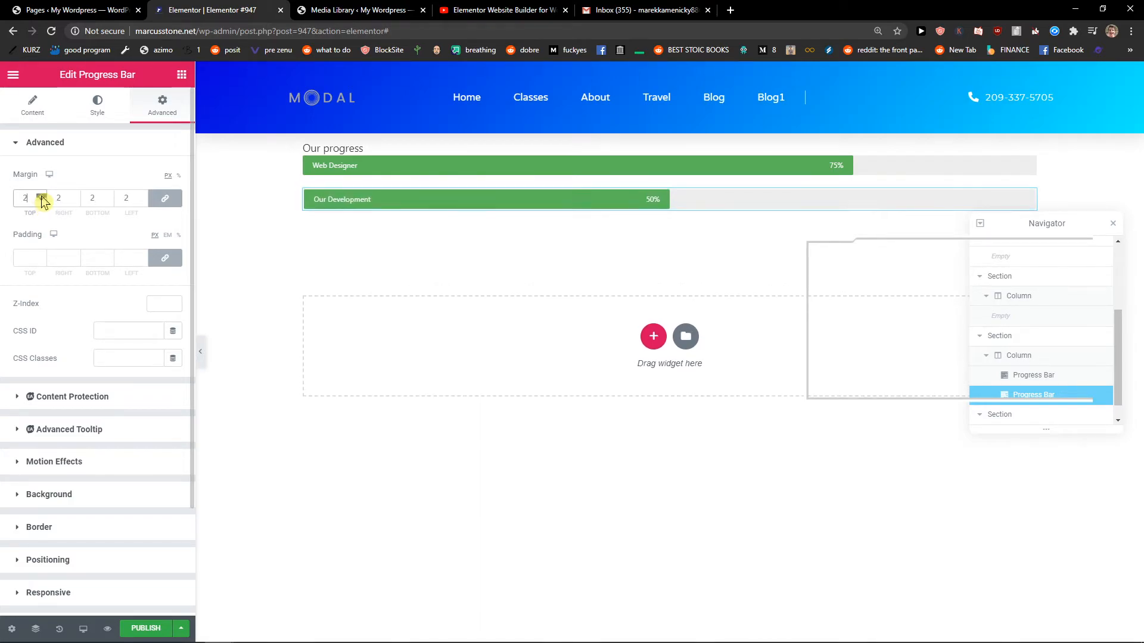
# - Unlink the margin values of the "Our Development" progress bar and set its top margin to -11 px
pyautogui.click(165, 198)
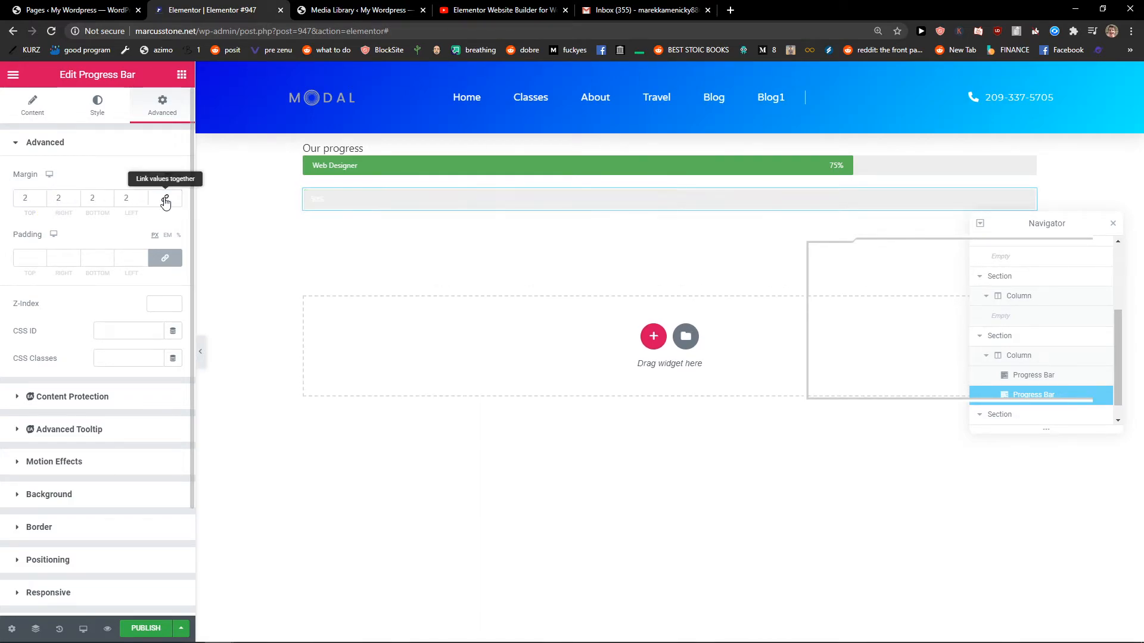
pyautogui.click(41, 196)
pyautogui.click(41, 197)
pyautogui.click(41, 200)
pyautogui.click(42, 201)
pyautogui.click(42, 201)
pyautogui.click(41, 200)
pyautogui.click(41, 201)
pyautogui.click(41, 200)
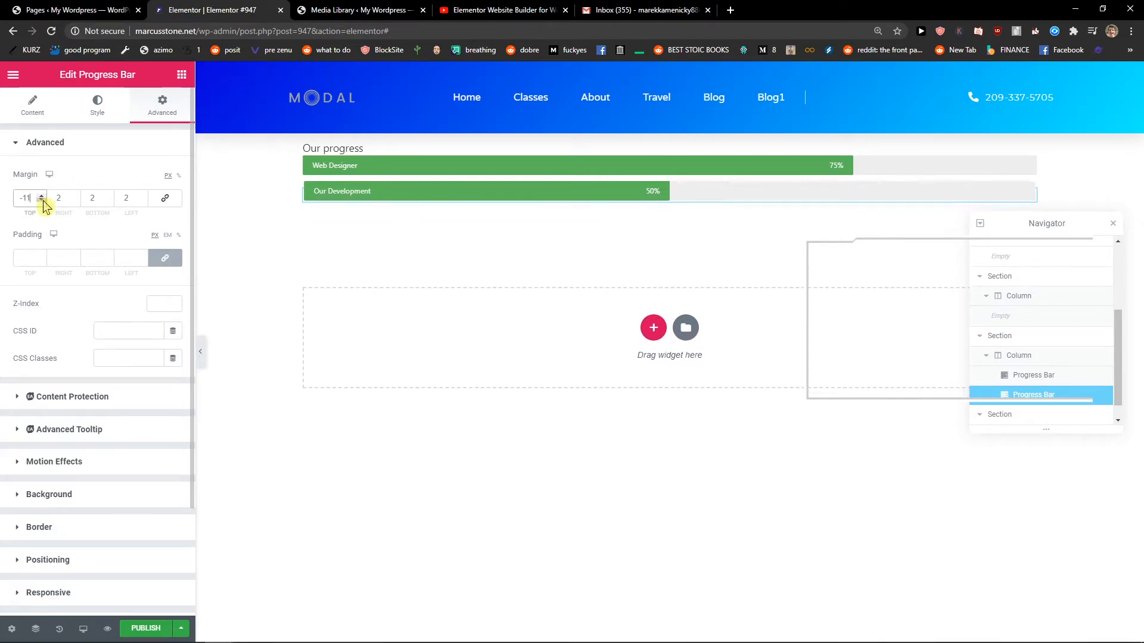
# - Set the right, bottom and left margins of the "Our Development" progress bar to 0
pyautogui.click(109, 200)
pyautogui.click(143, 201)
pyautogui.click(144, 201)
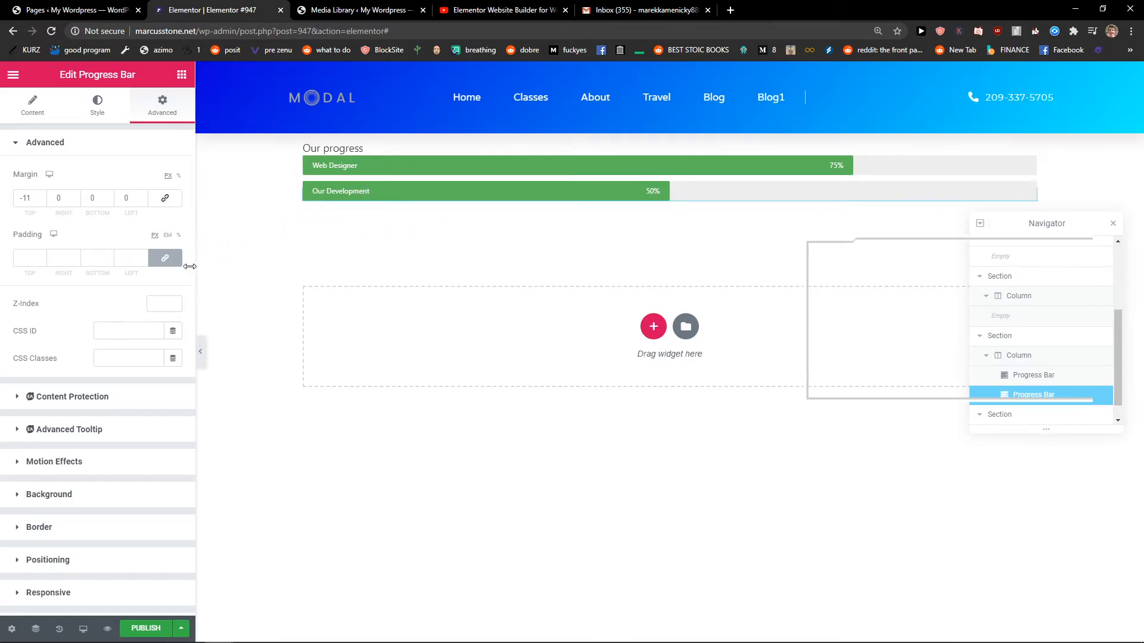
# - Preview the page with both progress bars in the browser, then return to the editor
pyautogui.scroll(-3, 119, 322)
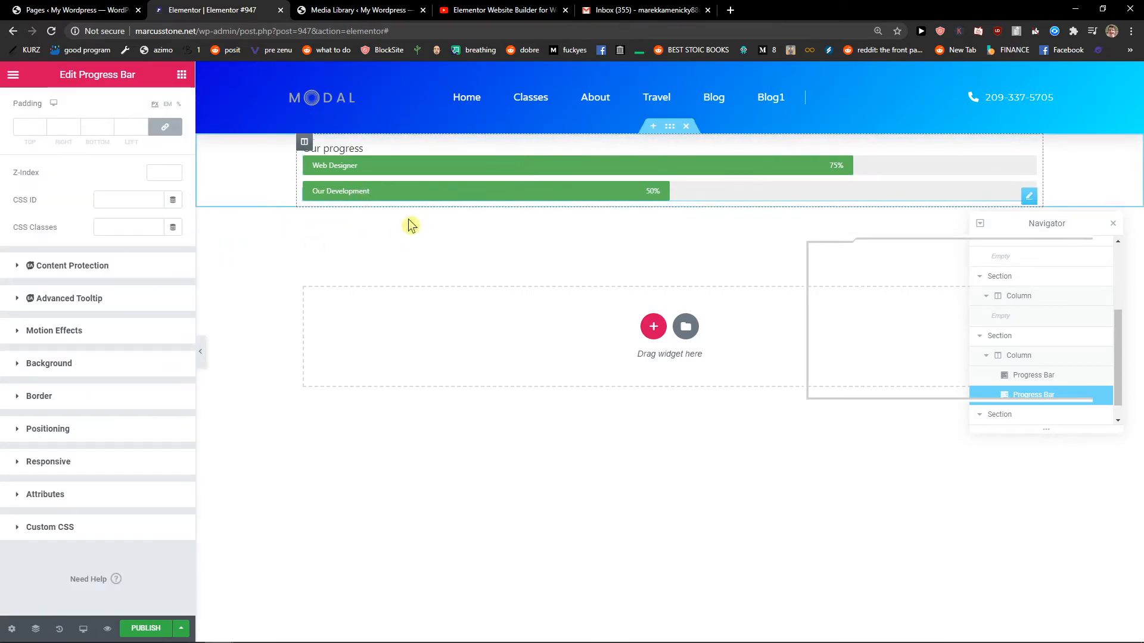
pyautogui.click(101, 630)
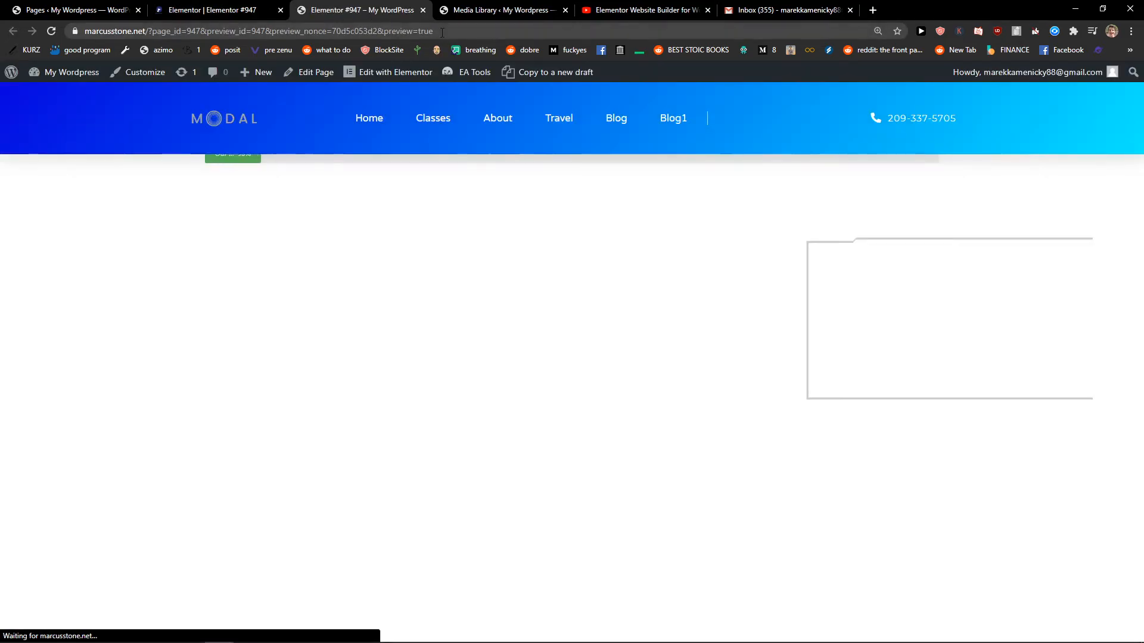
pyautogui.click(175, 10)
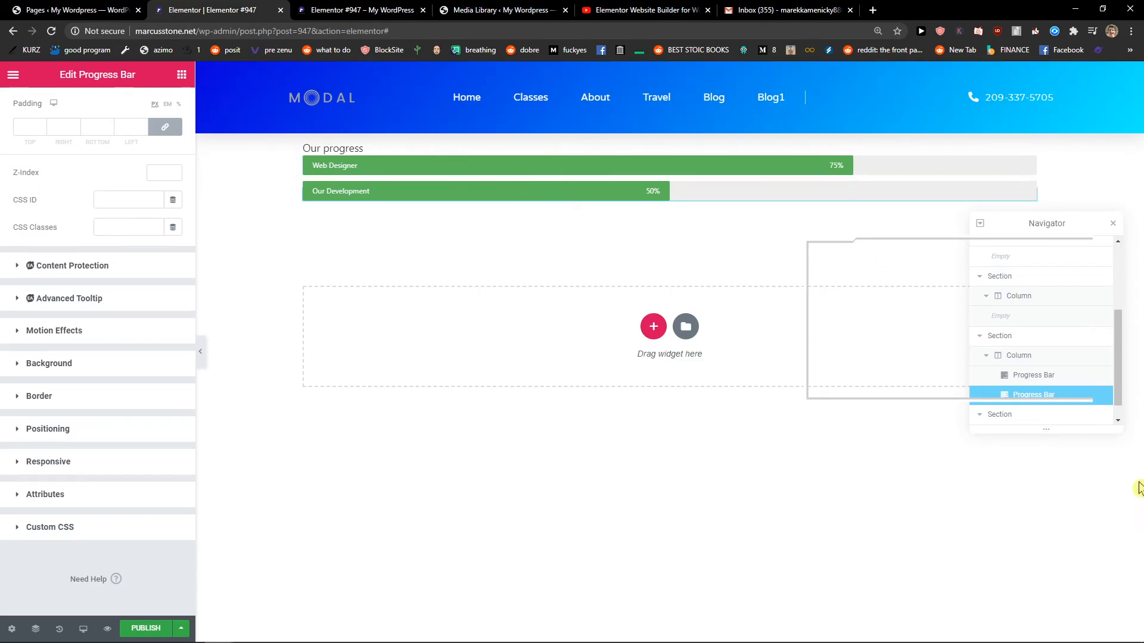
pyautogui.scroll(-1, 1039, 402)
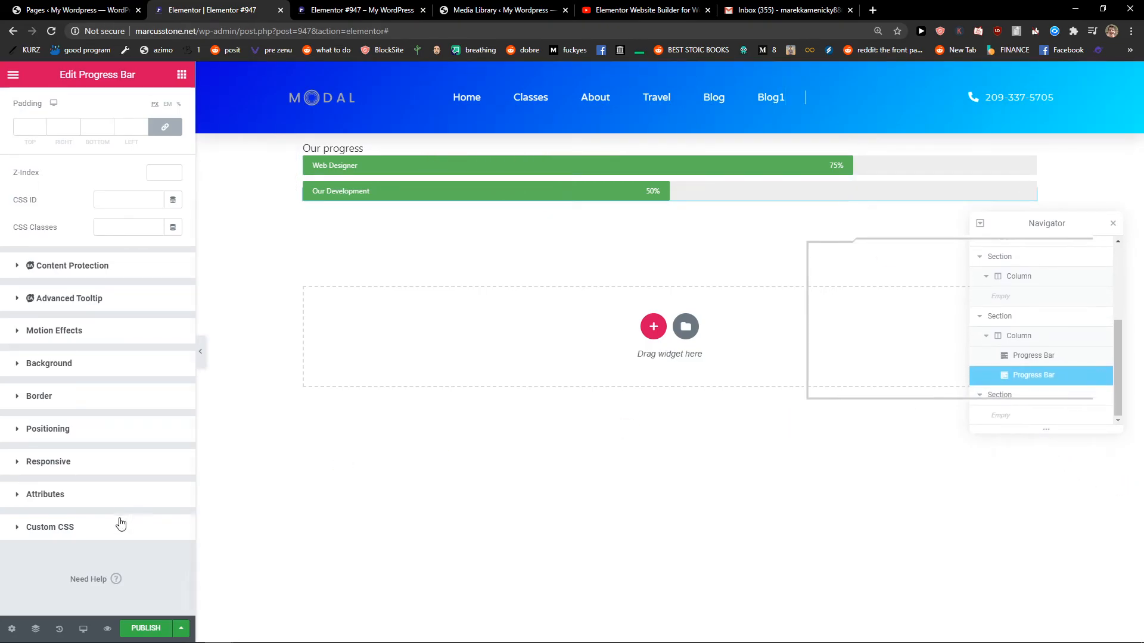
pyautogui.click(34, 628)
pyautogui.click(11, 629)
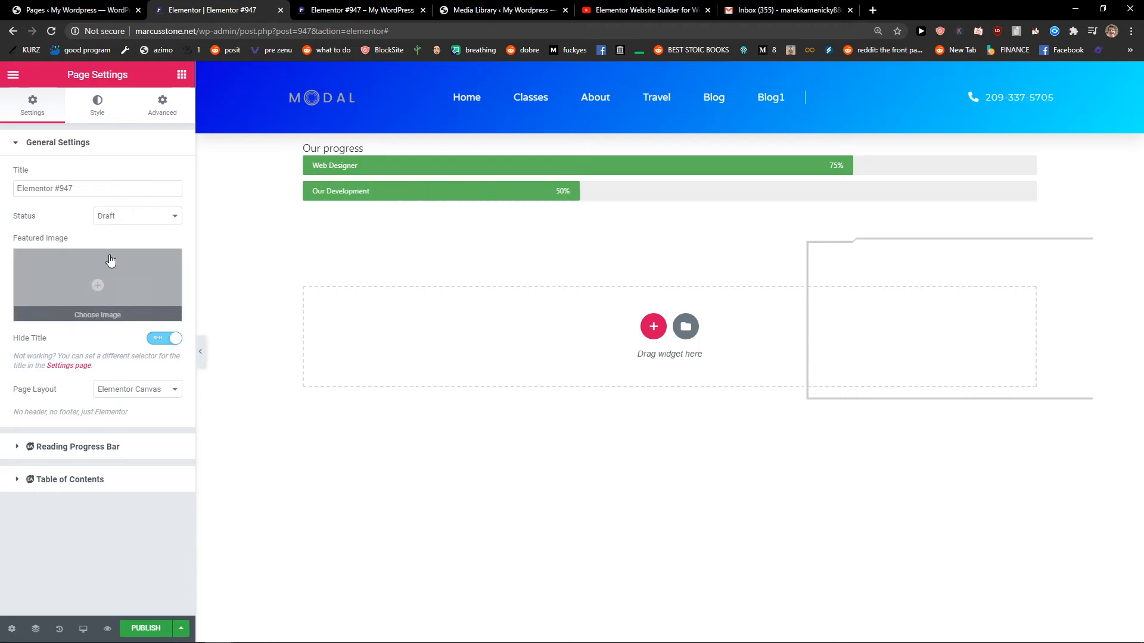
pyautogui.click(95, 108)
pyautogui.click(63, 109)
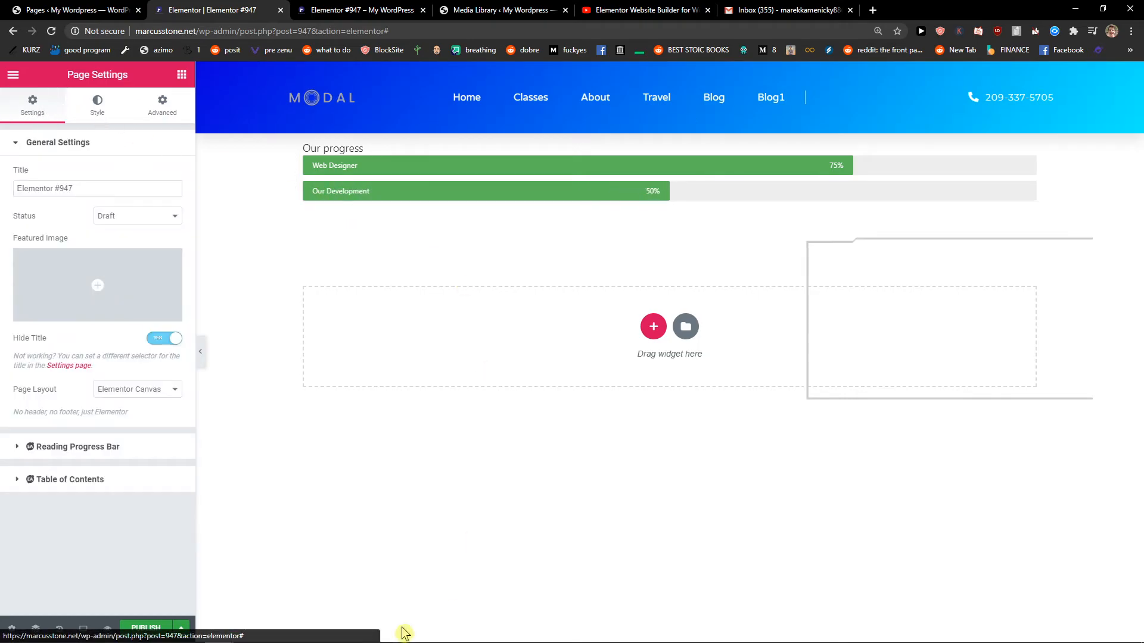
# - Add a Divider widget above the "Our progress" bar, keeping its Solid style
pyautogui.click(182, 76)
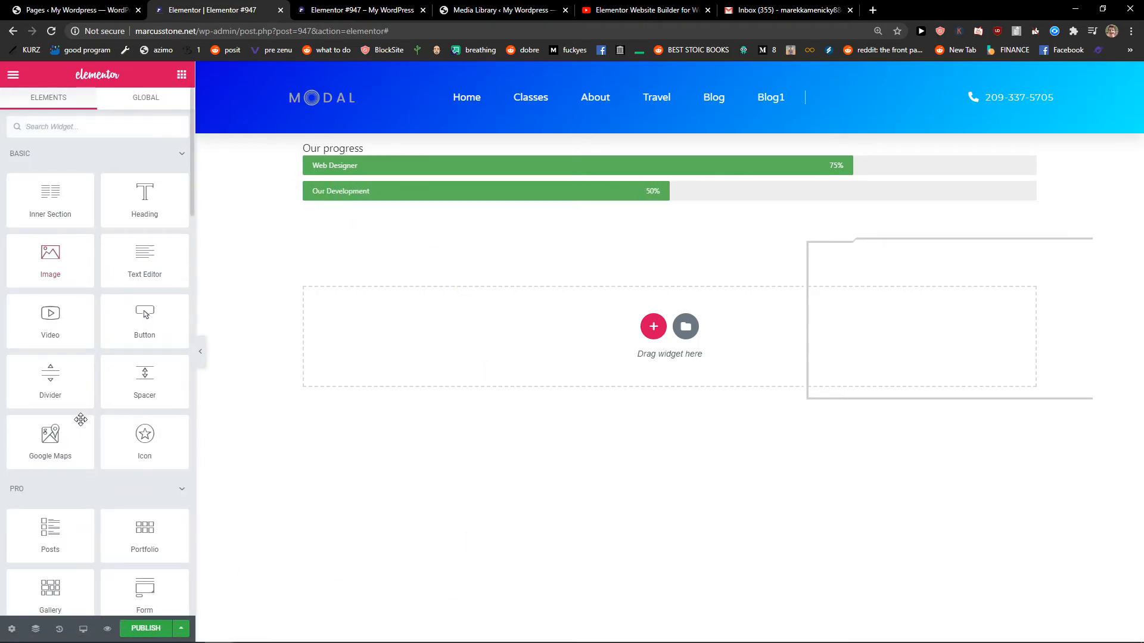
pyautogui.moveTo(71, 396); pyautogui.dragTo(467, 152)
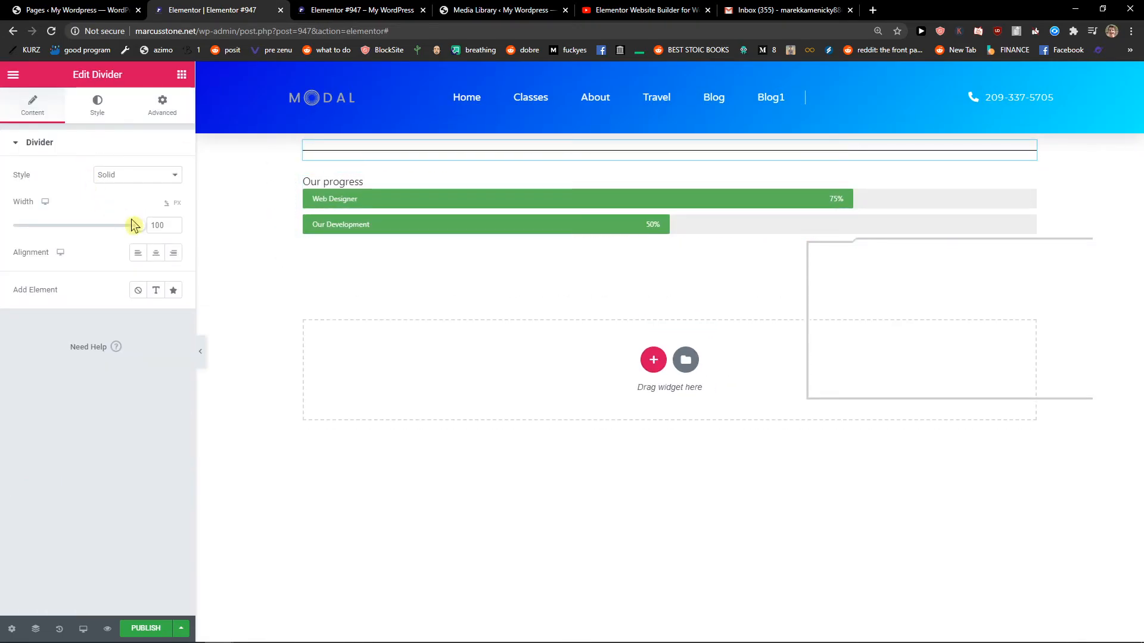
pyautogui.click(148, 176)
pyautogui.click(148, 175)
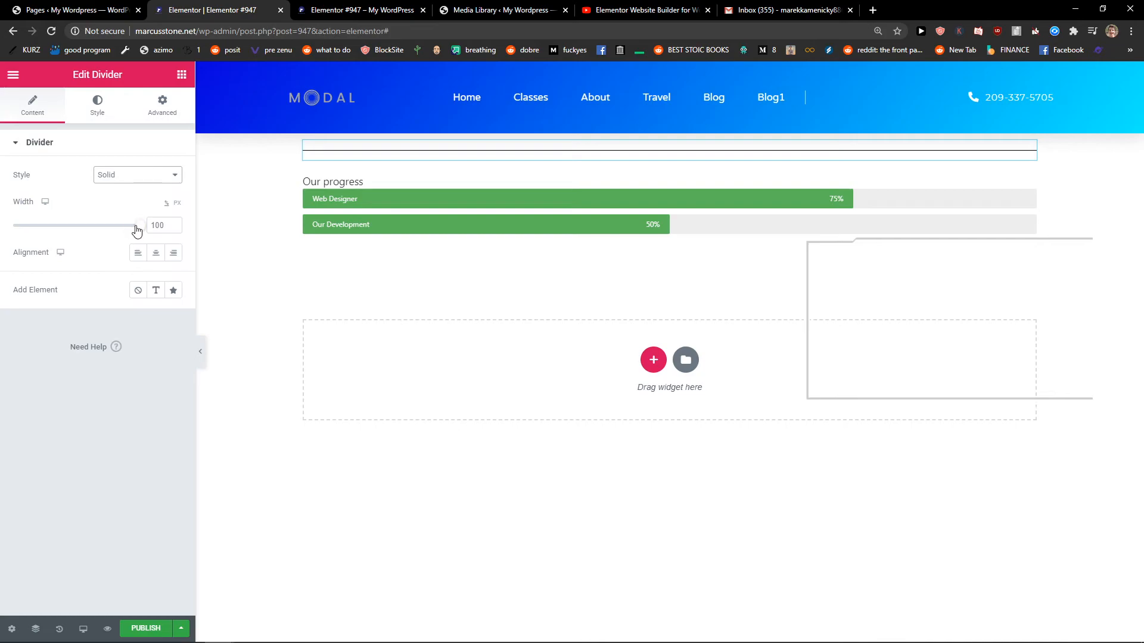
# - Set the divider's width to 0% and preview the page before returning to the editor
pyautogui.moveTo(137, 231); pyautogui.dragTo(3, 225)
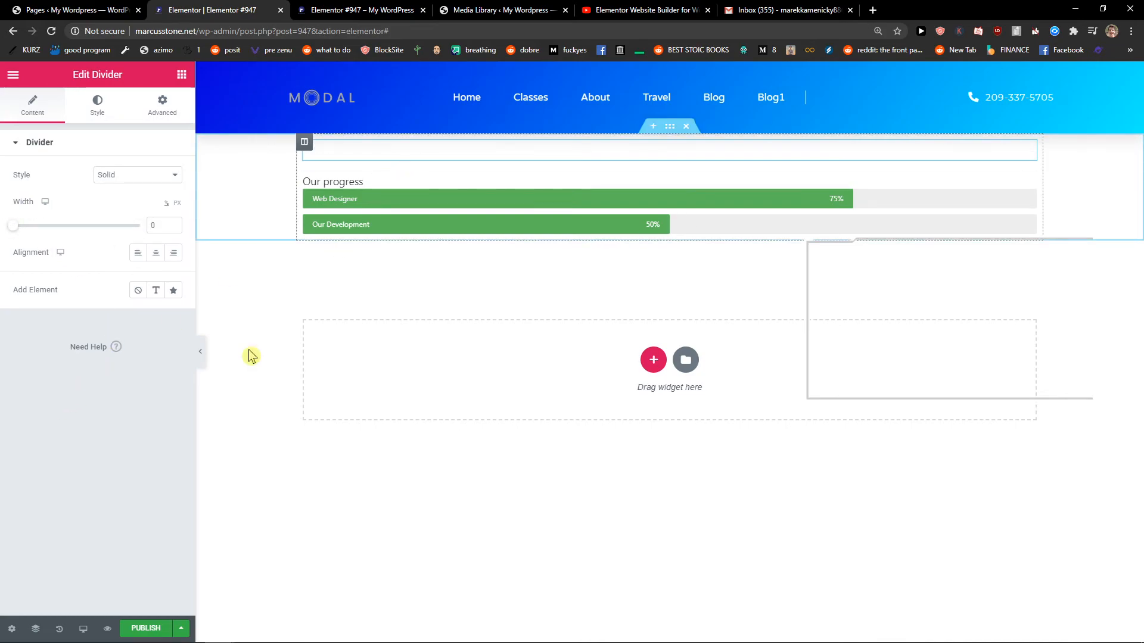
pyautogui.click(107, 630)
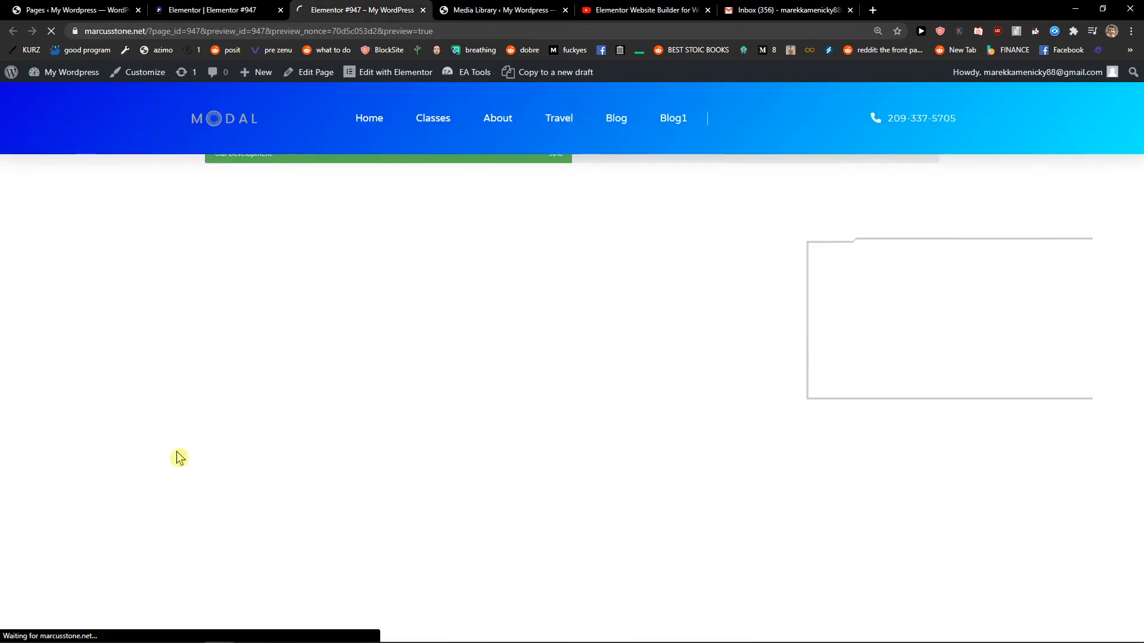
pyautogui.click(250, 9)
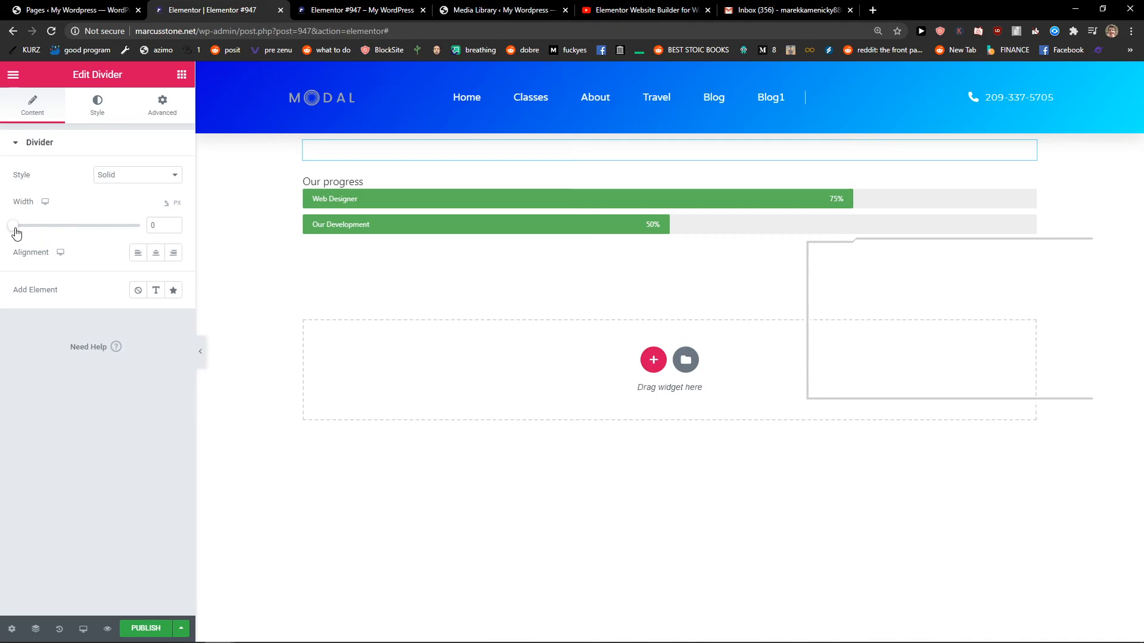
# - Set the divider's weight to 10 and its gap to 33, and preview the page
pyautogui.moveTo(60, 233); pyautogui.dragTo(166, 223)
pyautogui.click(97, 106)
pyautogui.moveTo(47, 276); pyautogui.dragTo(94, 281)
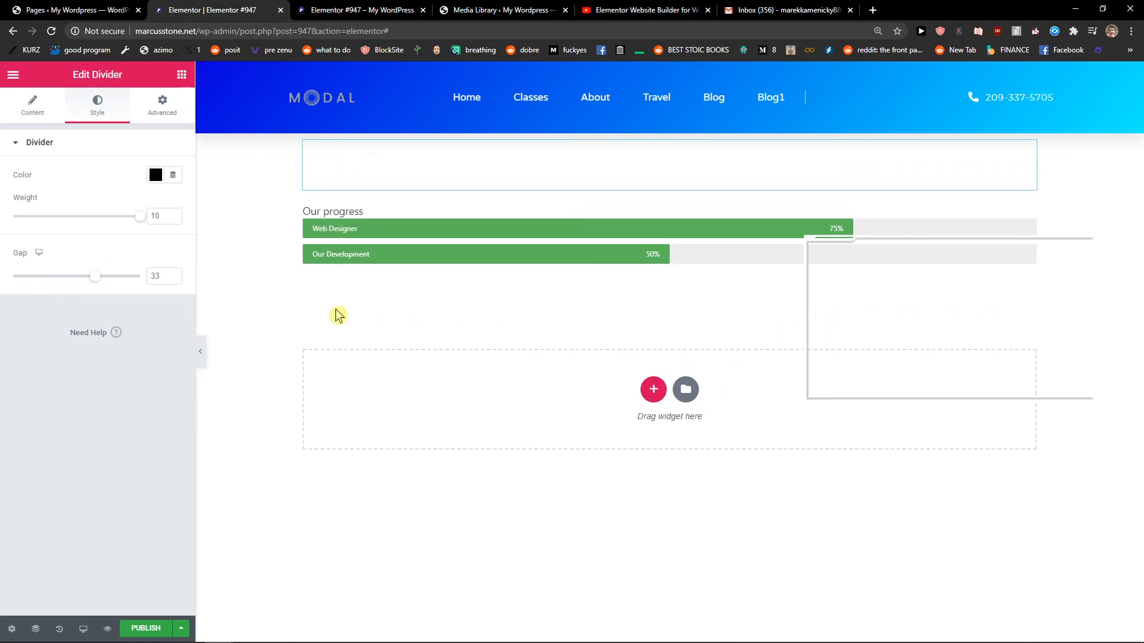
pyautogui.click(106, 630)
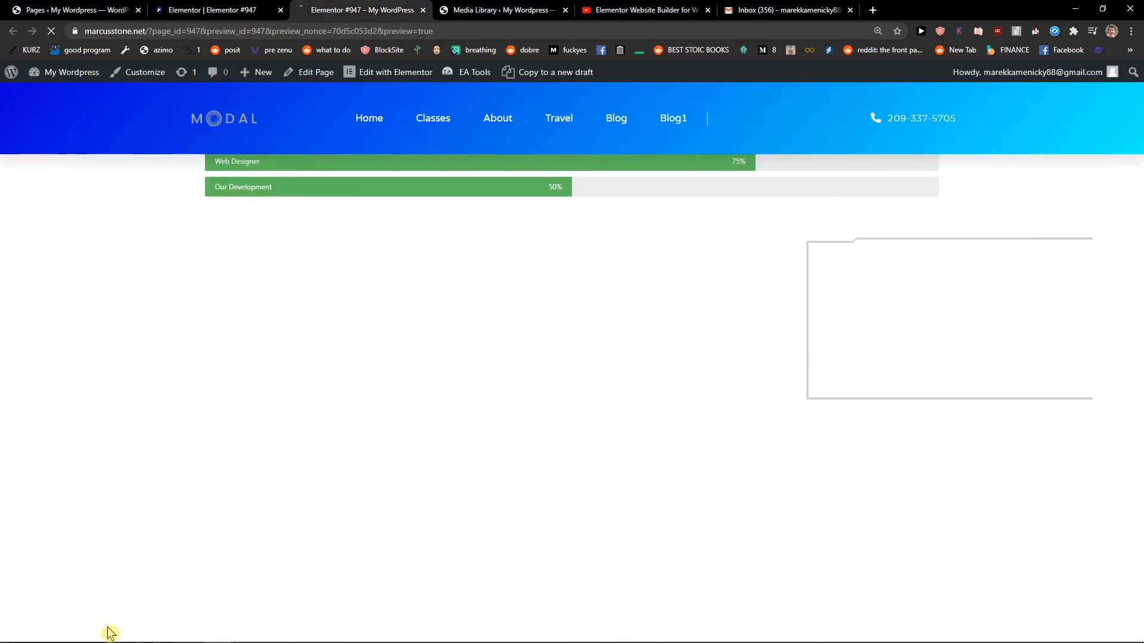